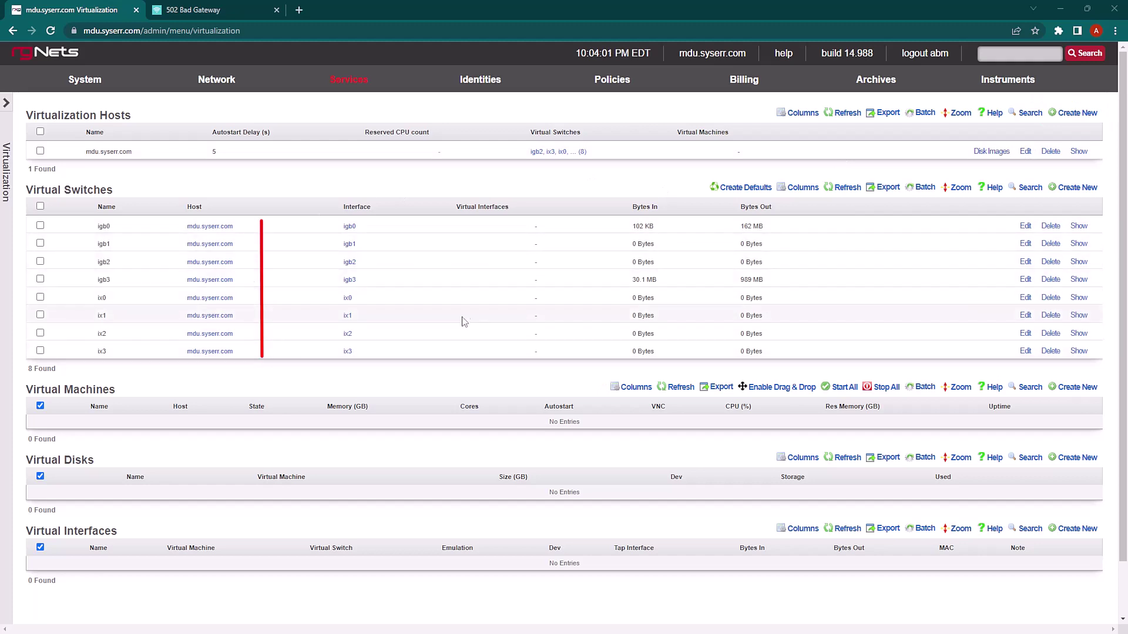
List the mdu.syserr.com host's disk images to confirm the 610 MB ubuntu-20.04 cloud image OVA exists
click(876, 188)
click(992, 151)
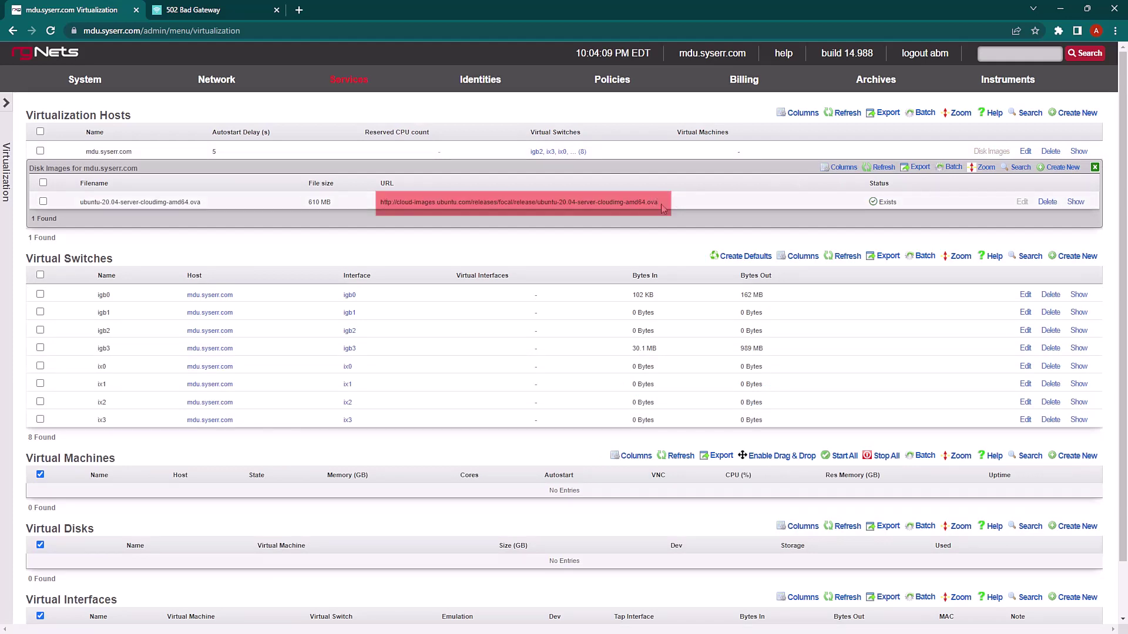
Start a new virtual machine named omada with Uefi bootloader, 16 GB memory and 4 cores
click(1095, 169)
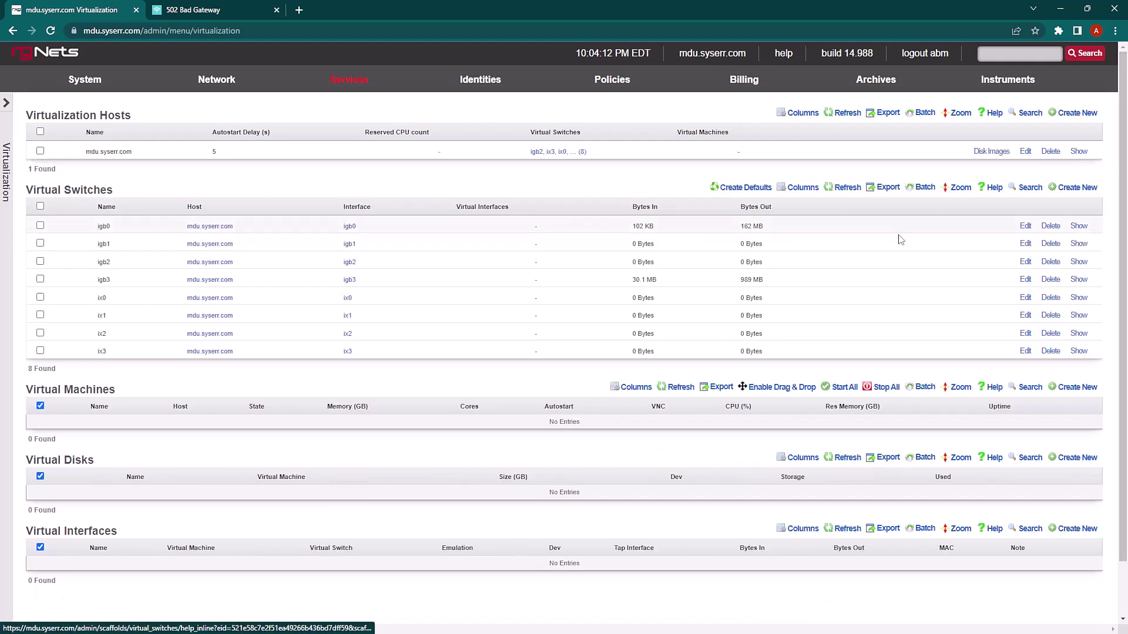
click(1088, 392)
scroll(467, 410, down, 1)
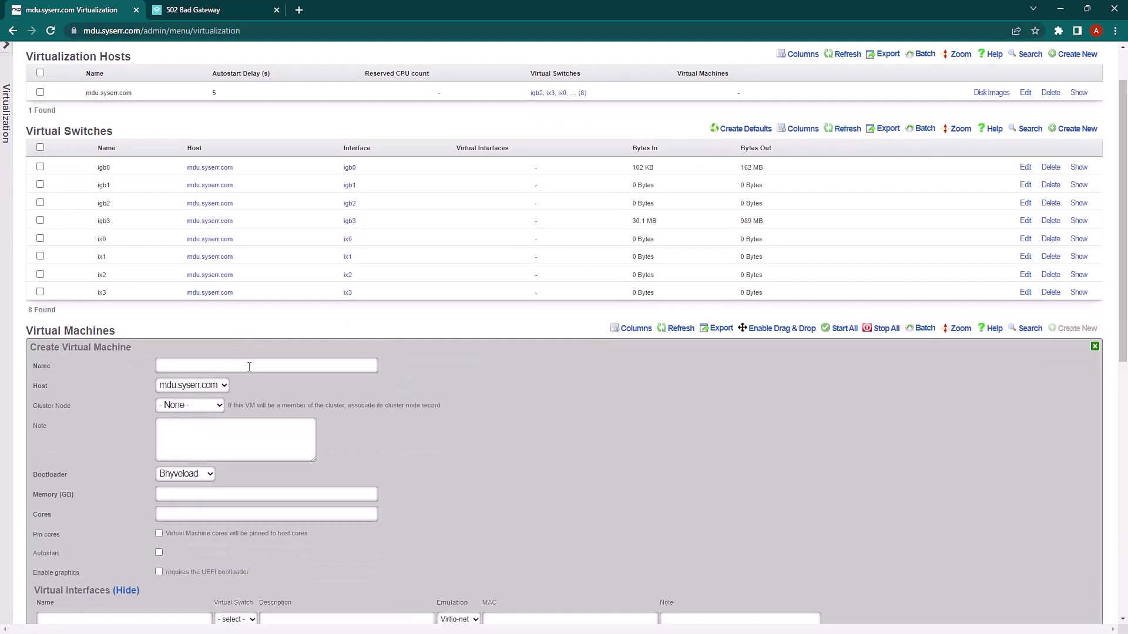
click(249, 366)
text(omada)
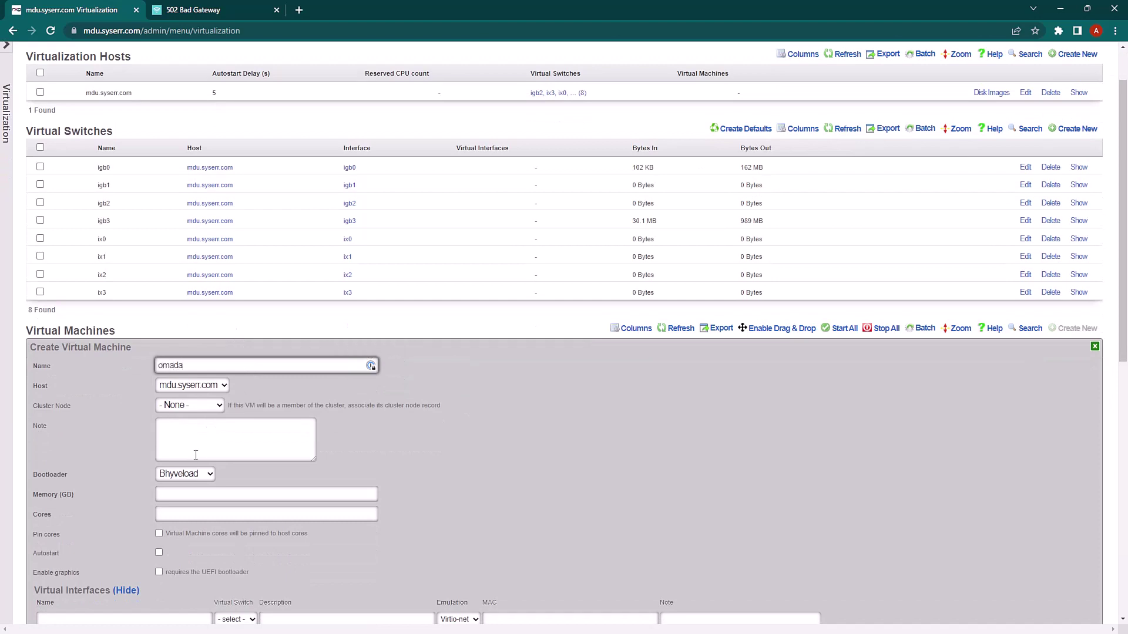
click(195, 474)
click(182, 513)
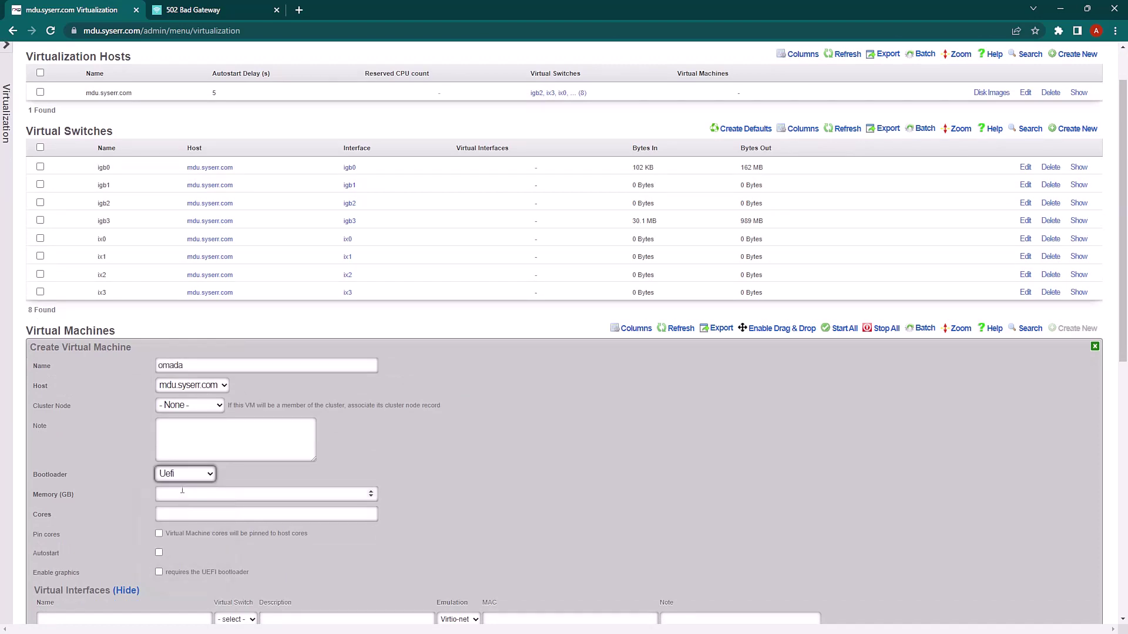
click(181, 495)
click(174, 511)
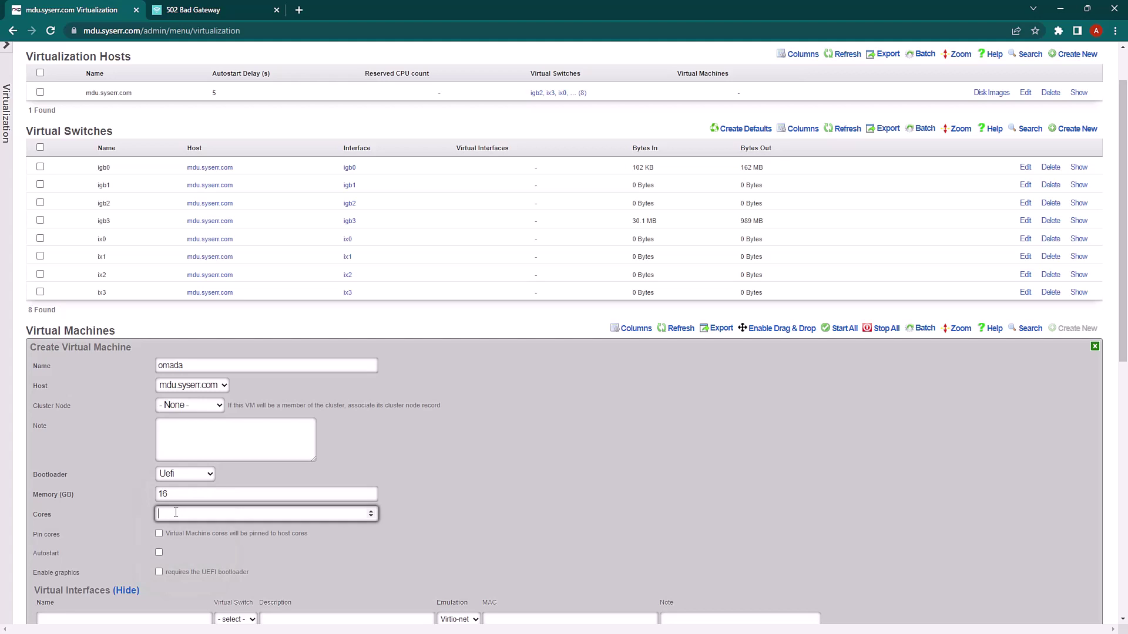
text(4)
scroll(174, 510, down, 5)
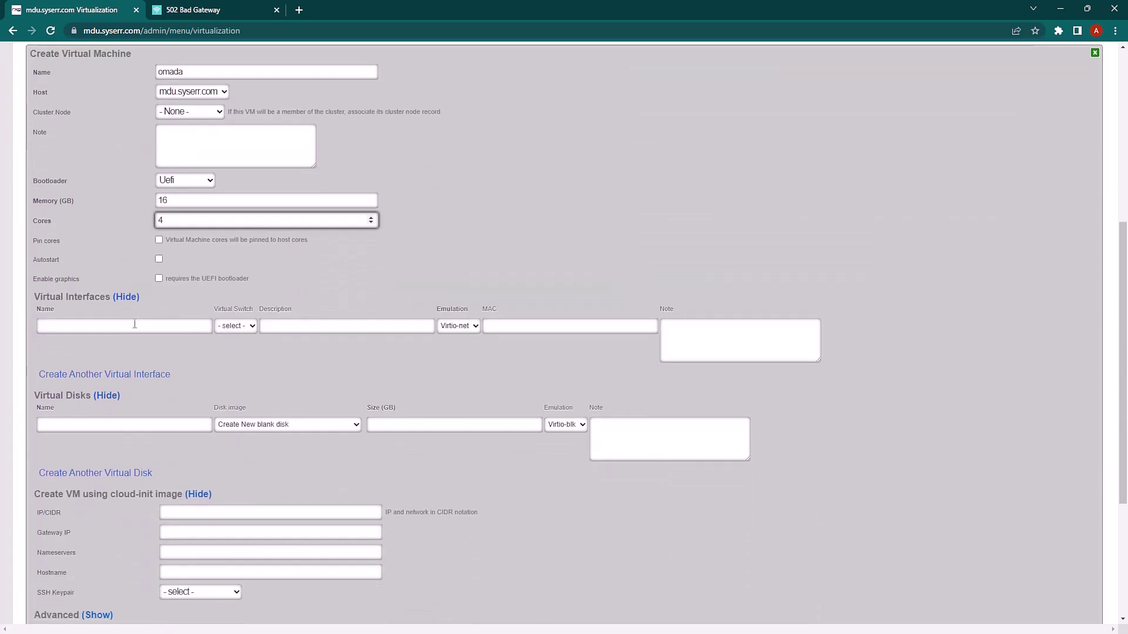
Give omada interface eth0 on switch igb3 and the ubuntu-20.04 cloud image OVA as its disk
click(134, 325)
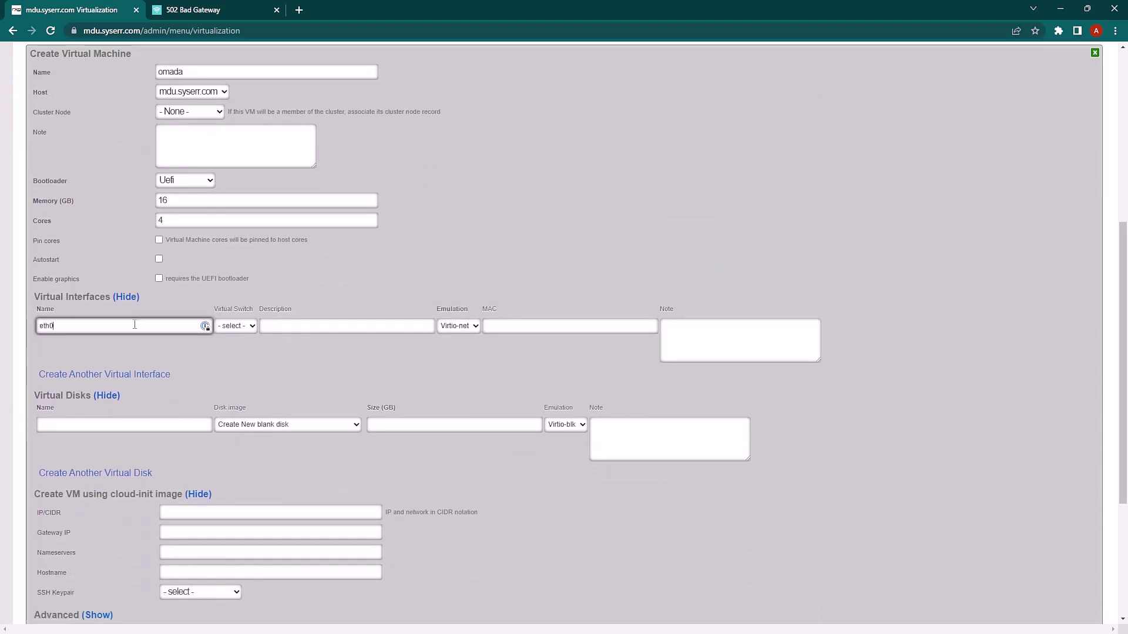
click(235, 326)
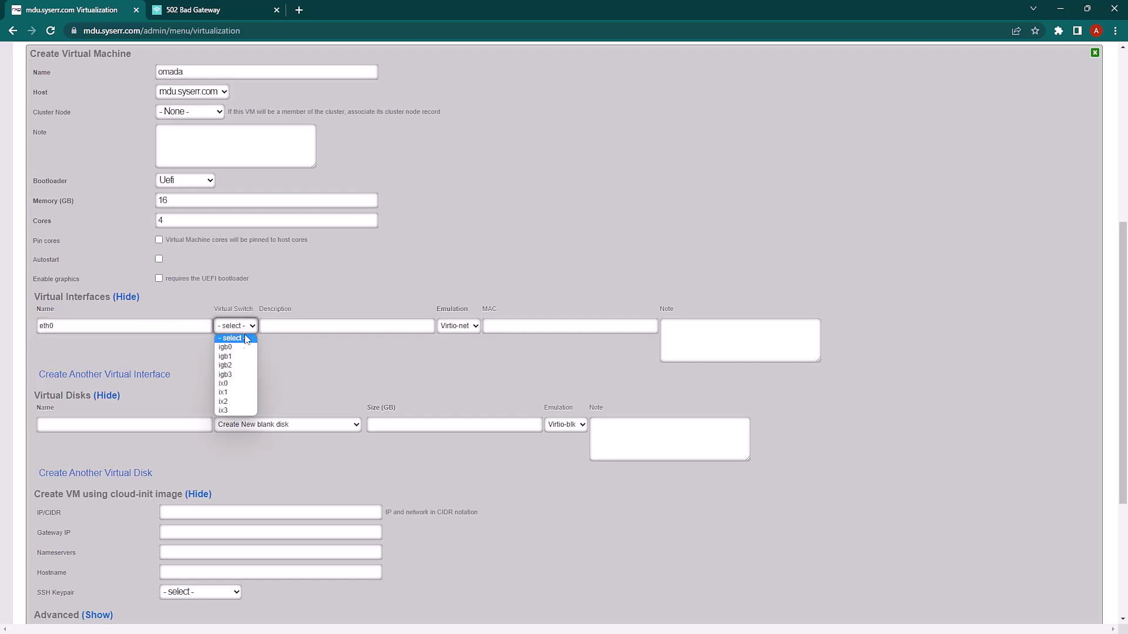
click(236, 376)
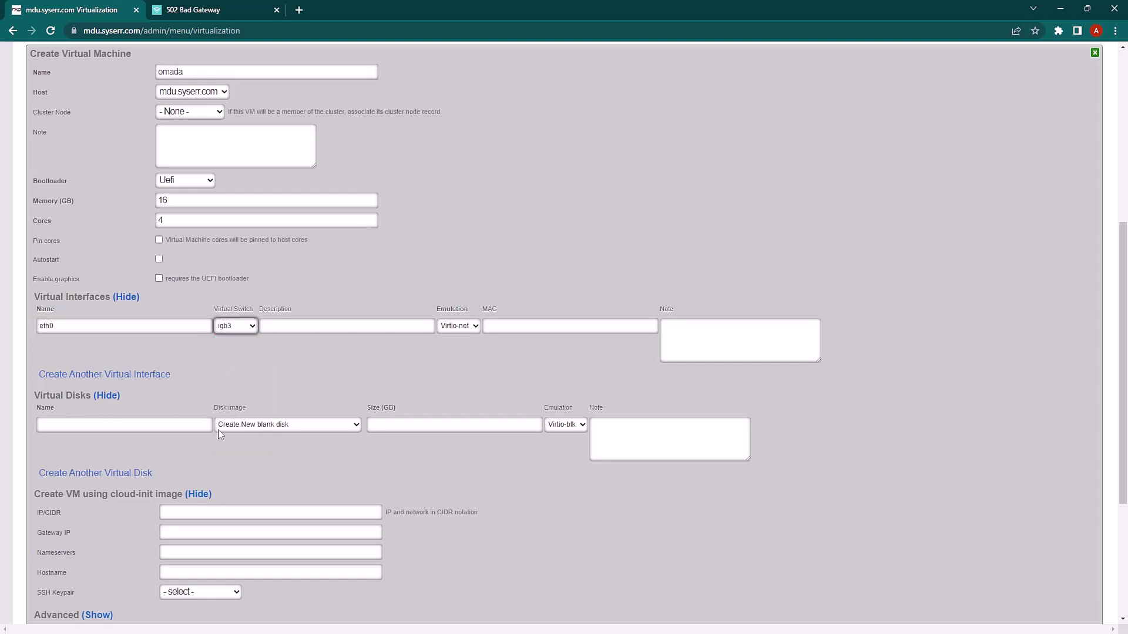
click(262, 426)
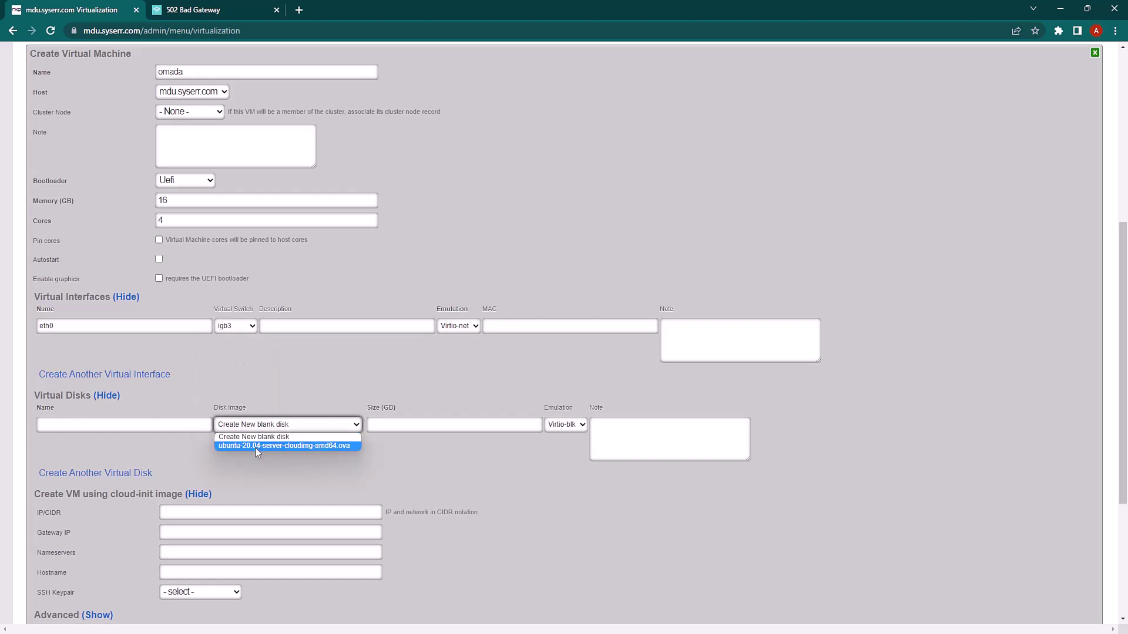
click(255, 448)
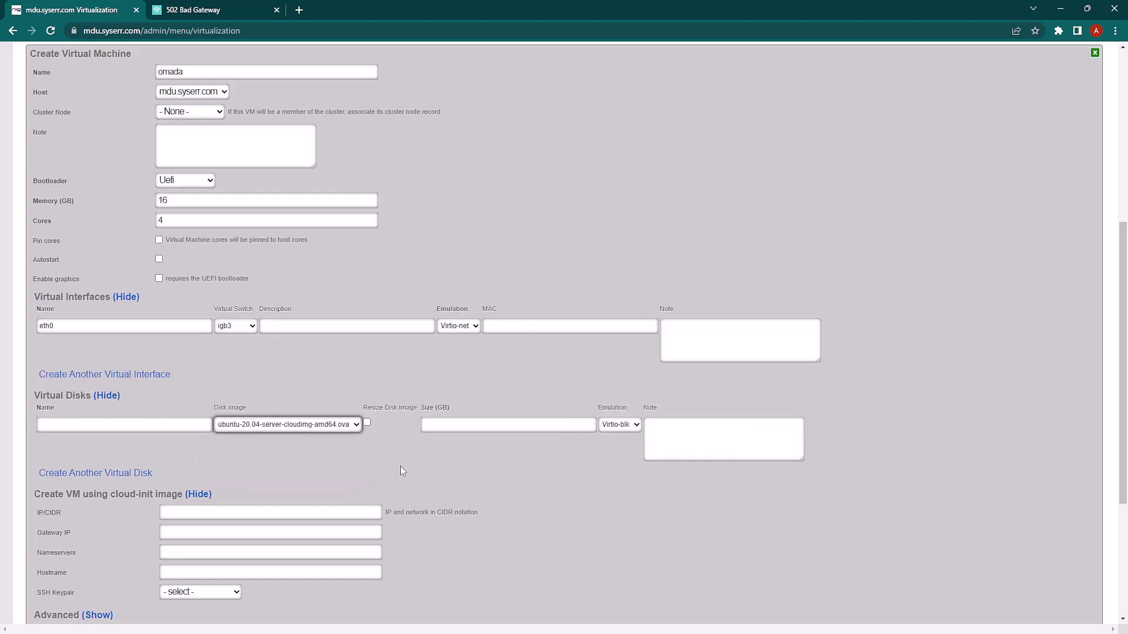
Set cloud-init IP 192.168.5.5/24, with gateway and nameserver 192.168.5.1
scroll(405, 467, down, 2)
click(217, 392)
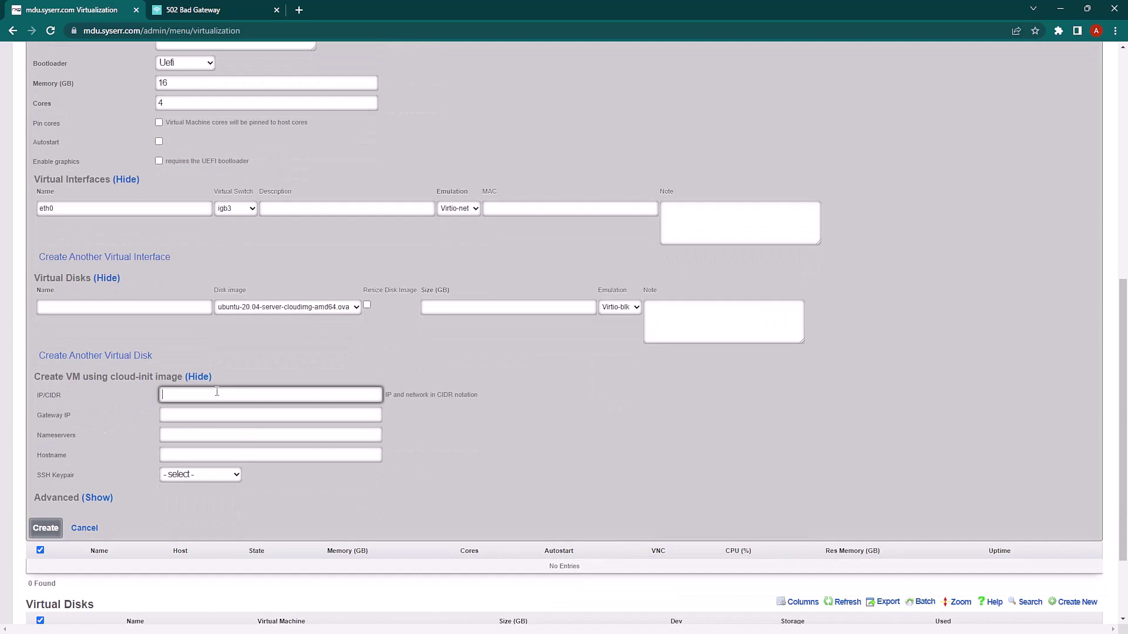
text(192.168.5.5/24)
key(Tab)
text(192.168)
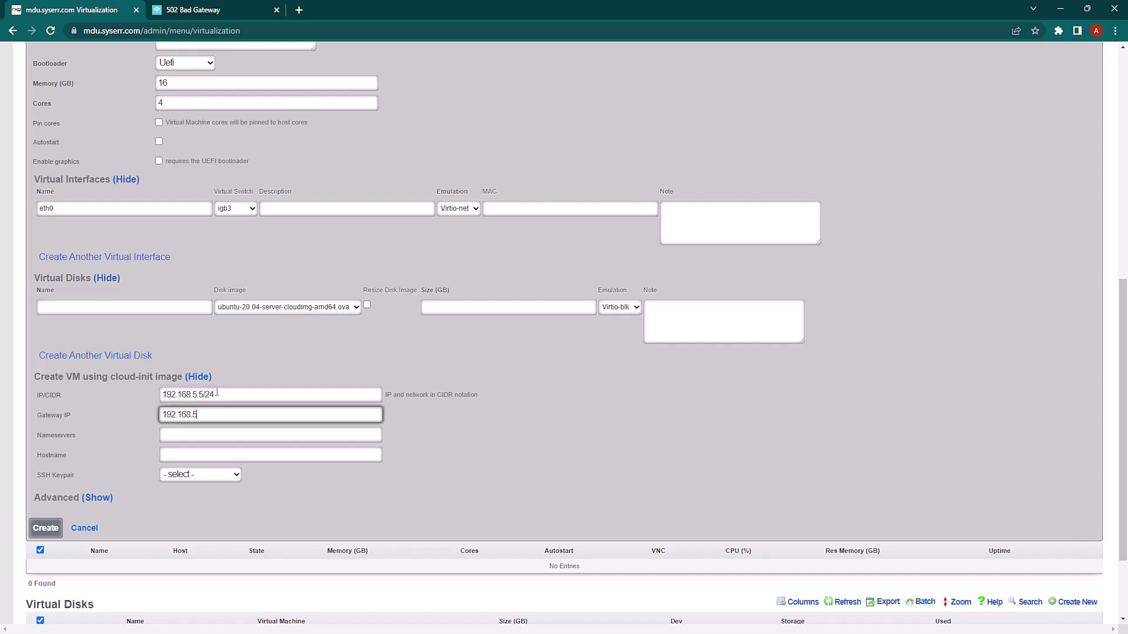
key(Tab)
text(192.168.5)
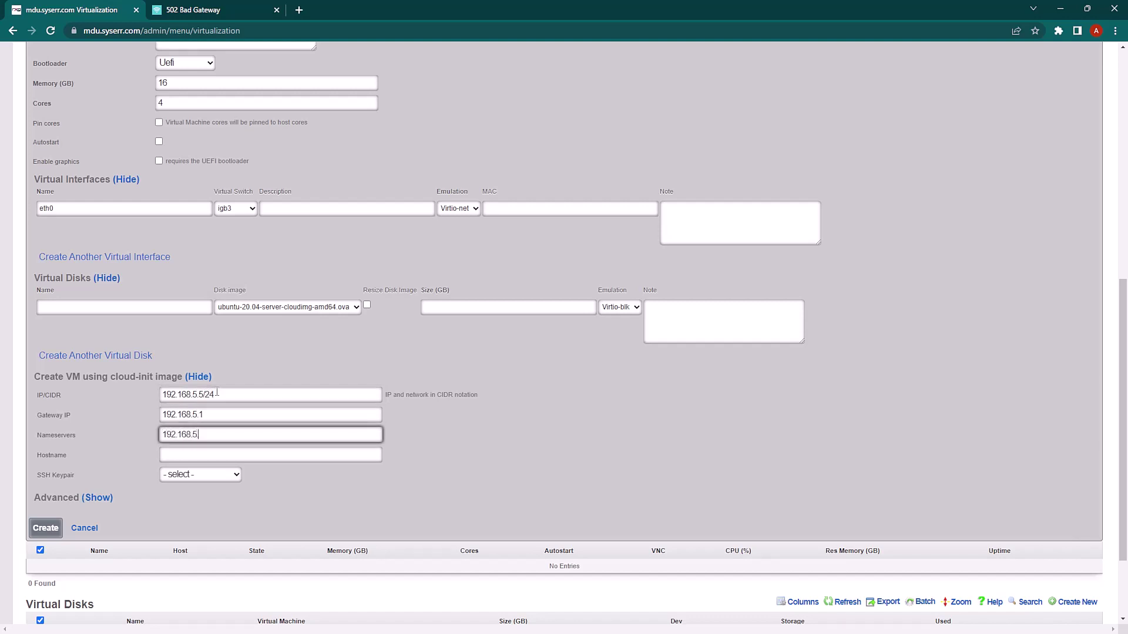
text(.1)
Set the hostname to omada, choose an SSH keypair, and create the VM
key(Tab)
text(omada)
key(Tab)
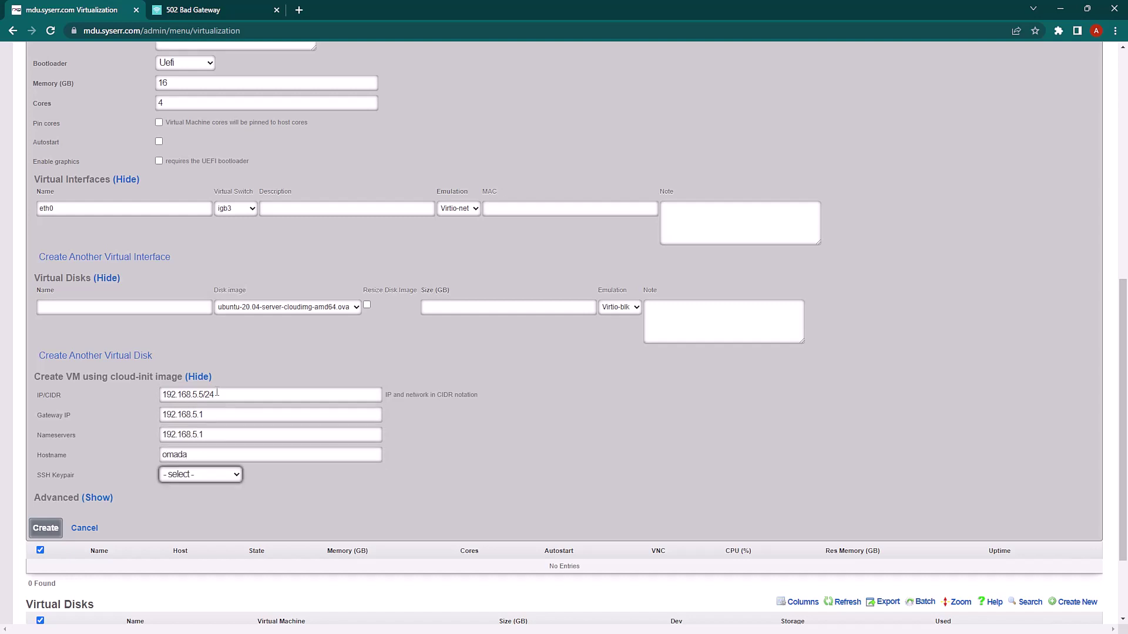
key(Down)
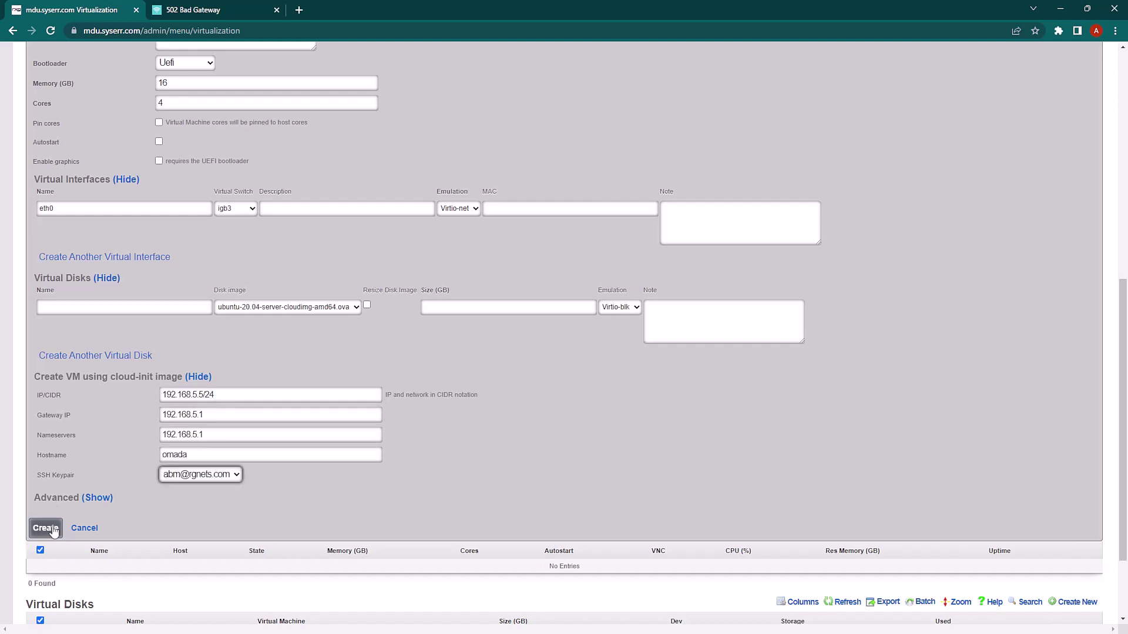
click(53, 530)
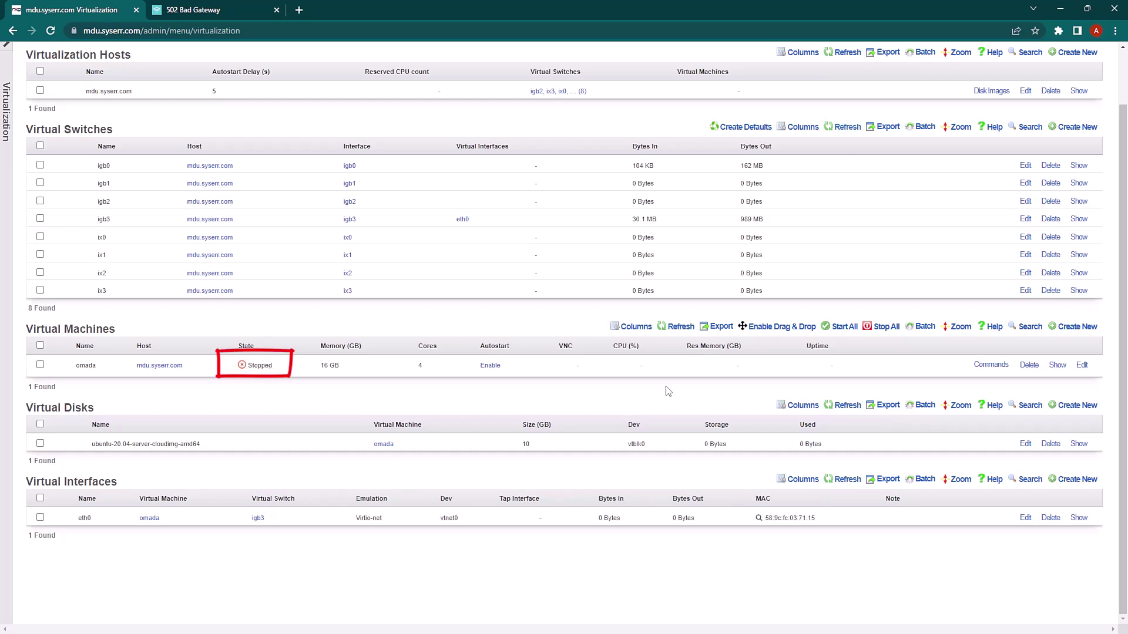
Start the omada VM from the Commands menu in its Virtual Machines row
click(991, 365)
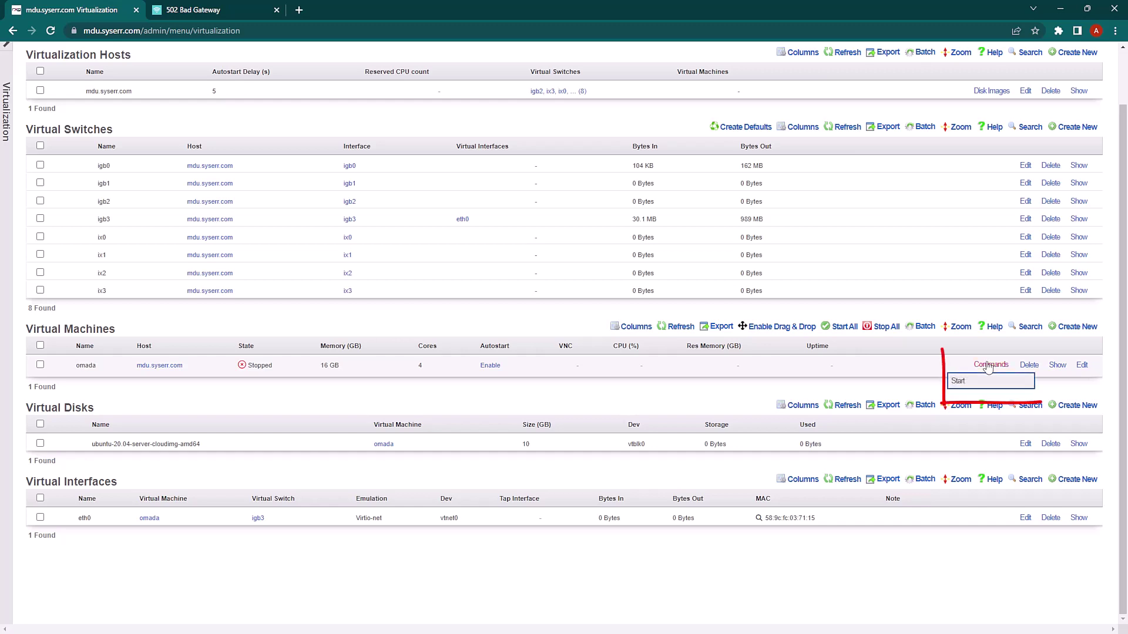
click(958, 382)
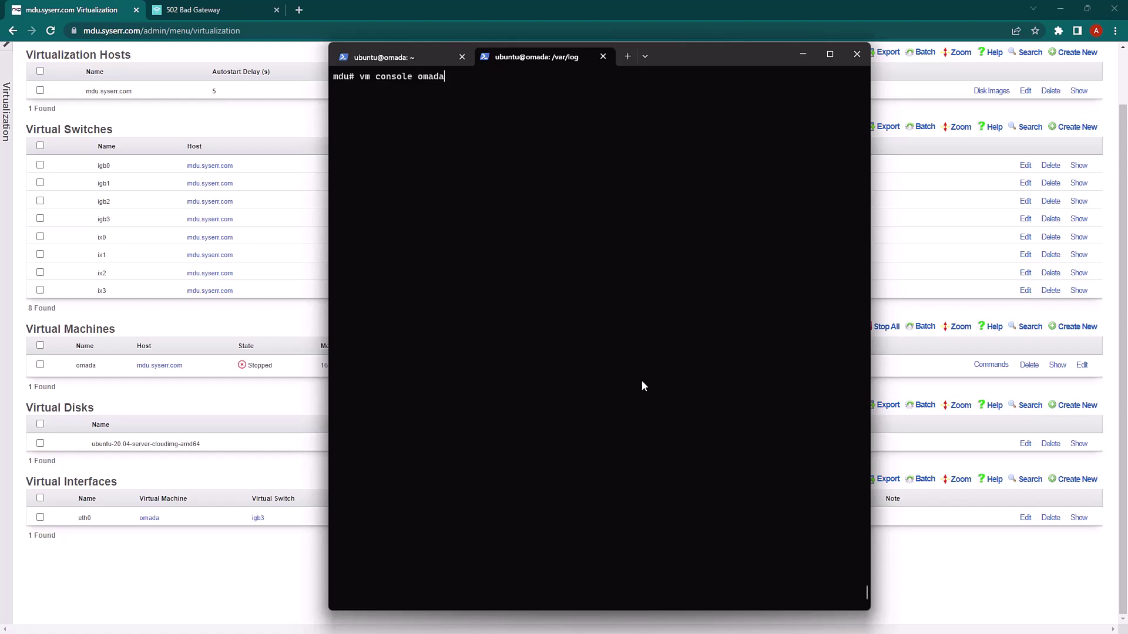
Watch the omada boot with vm console omada, then switch to the ubuntu@omada SSH tab
key(Return)
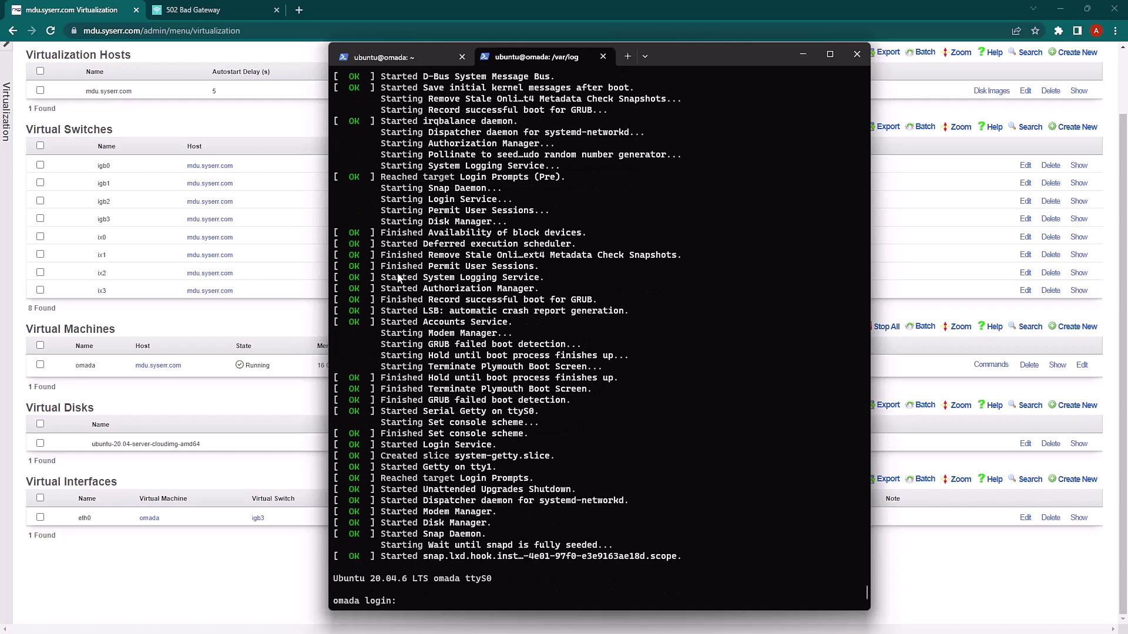
click(411, 57)
SSH into omada as ubuntu, trust the host key, and install gnupg, curl, openjdk-8-jre-headless and jsvc
key(Return)
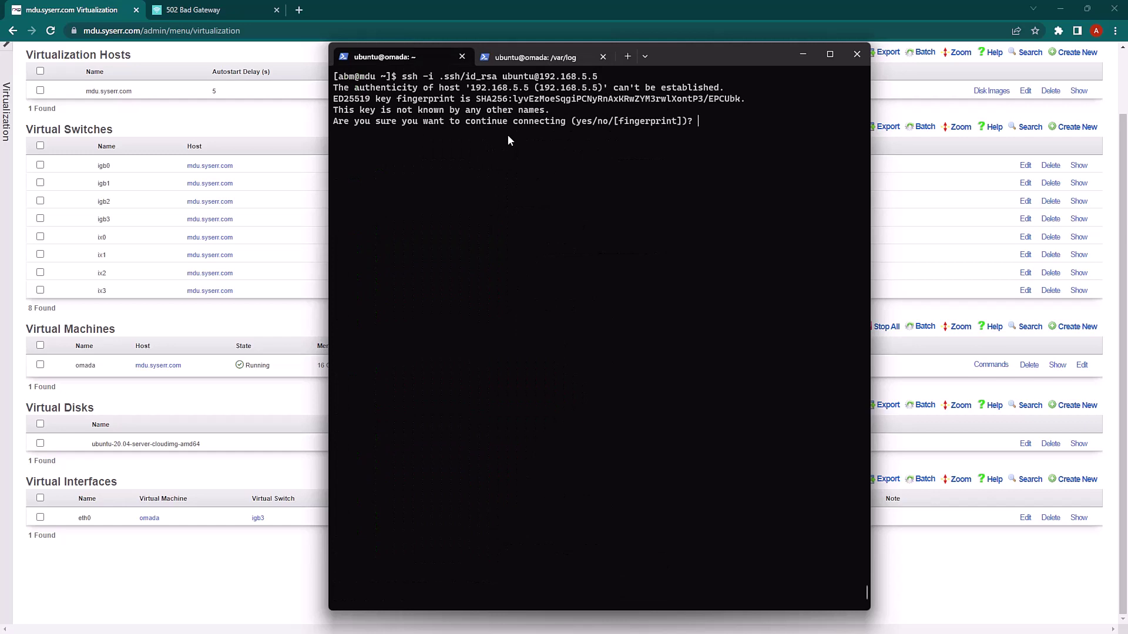
text(yes)
key(Return)
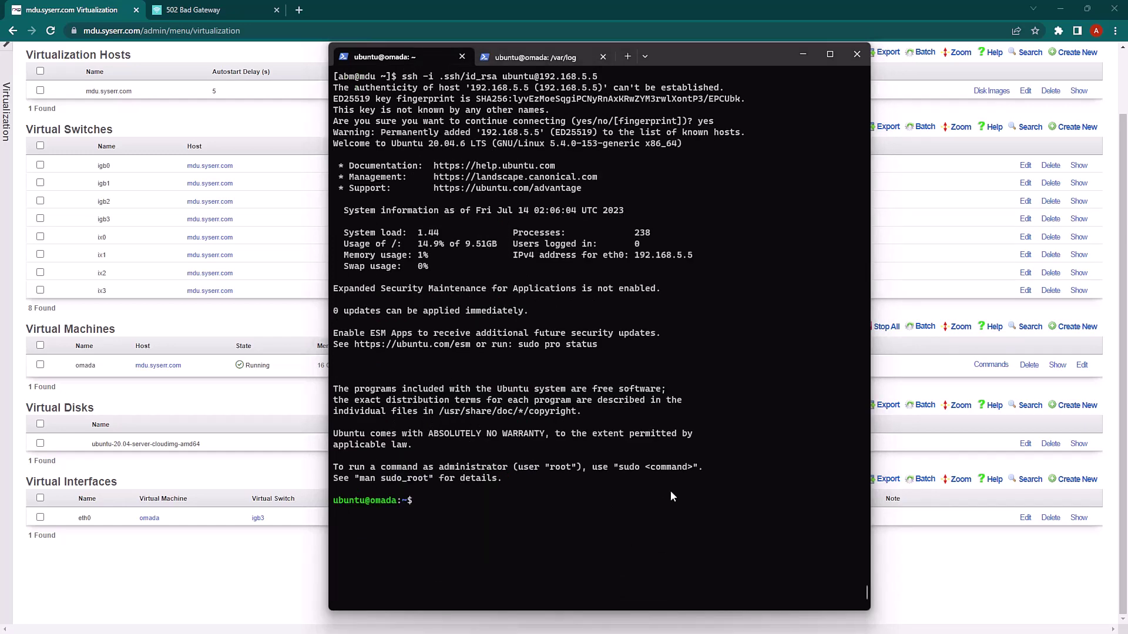
key(ctrl+v)
click(545, 386)
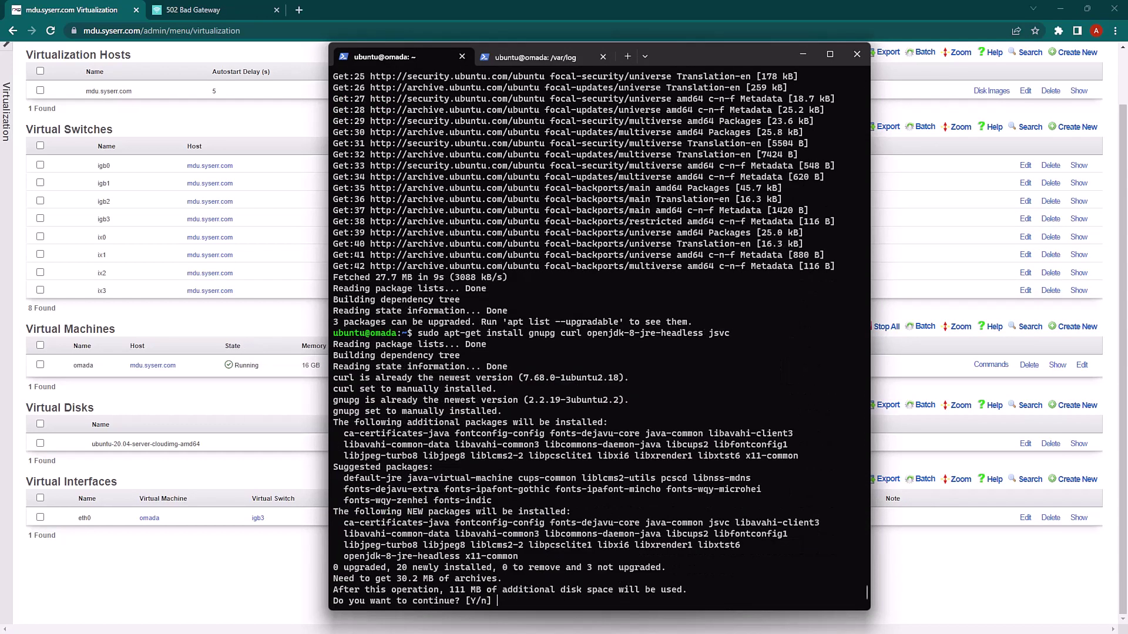
key(Return)
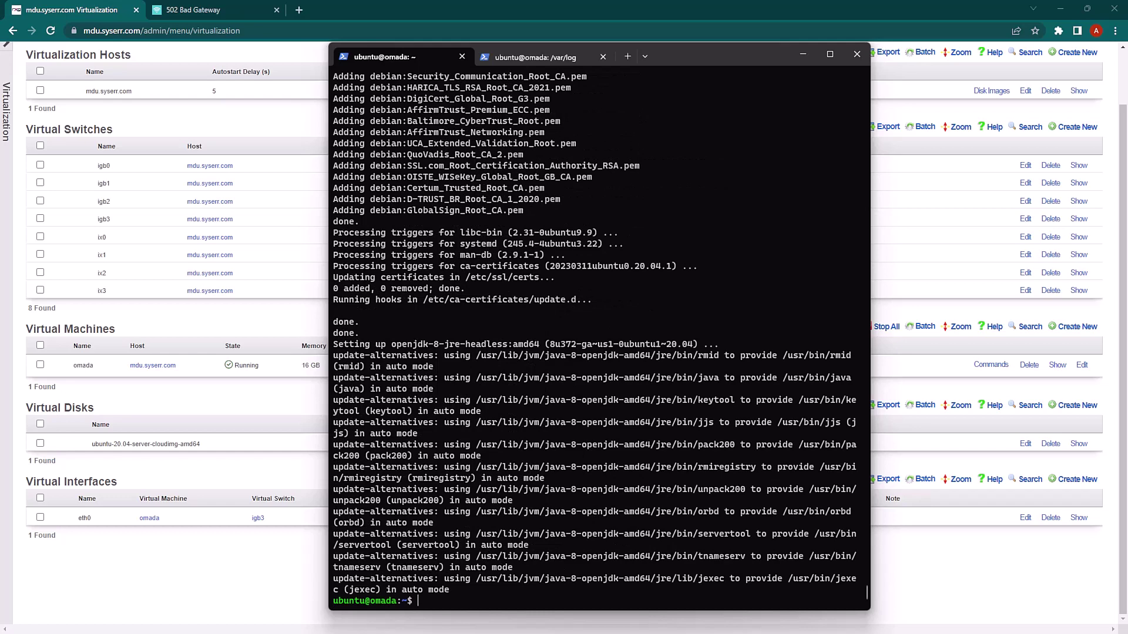
Add the MongoDB 4.4 signing key and repository, then install mongodb-org
key(ctrl+v)
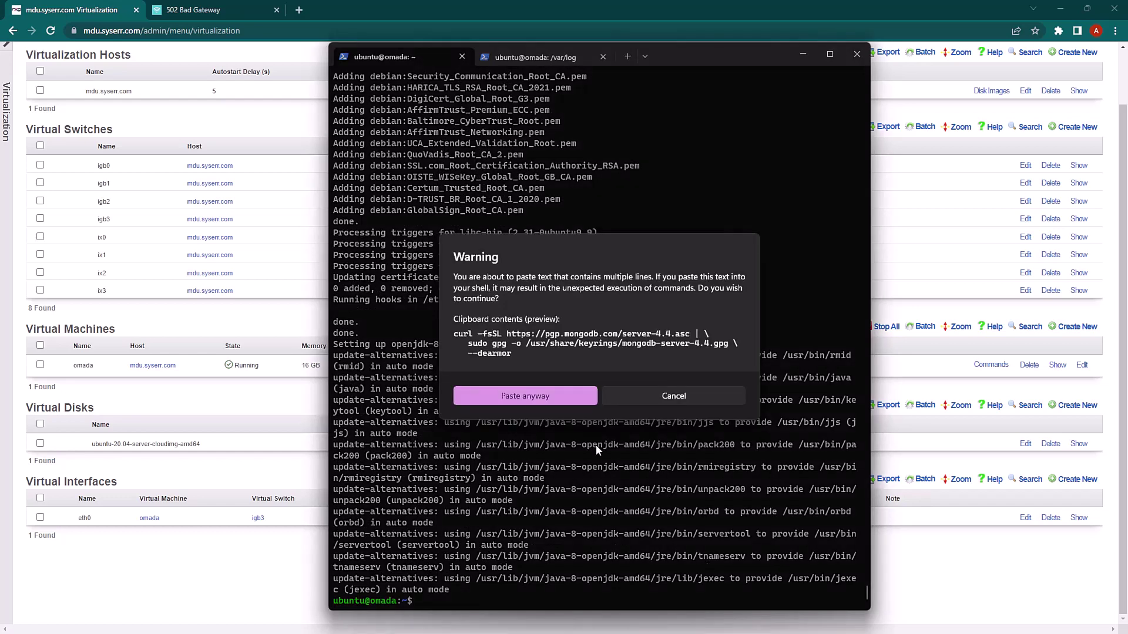
key(Return)
key(ctrl+v)
text(sudo apt update -y sudo apt install mongodb-org -y)
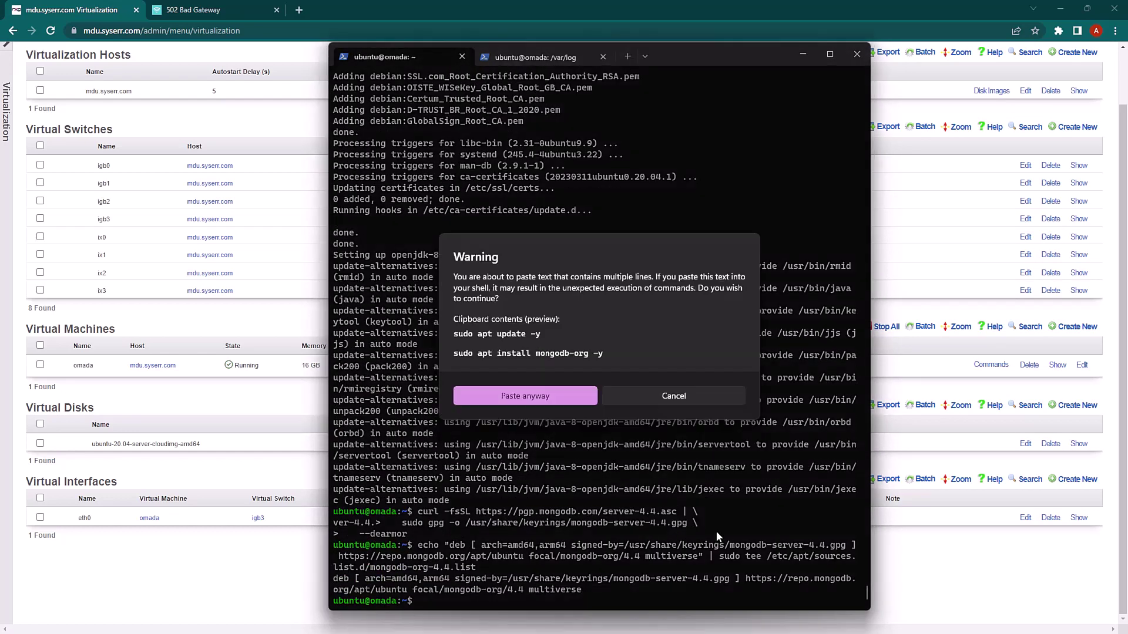
key(Return)
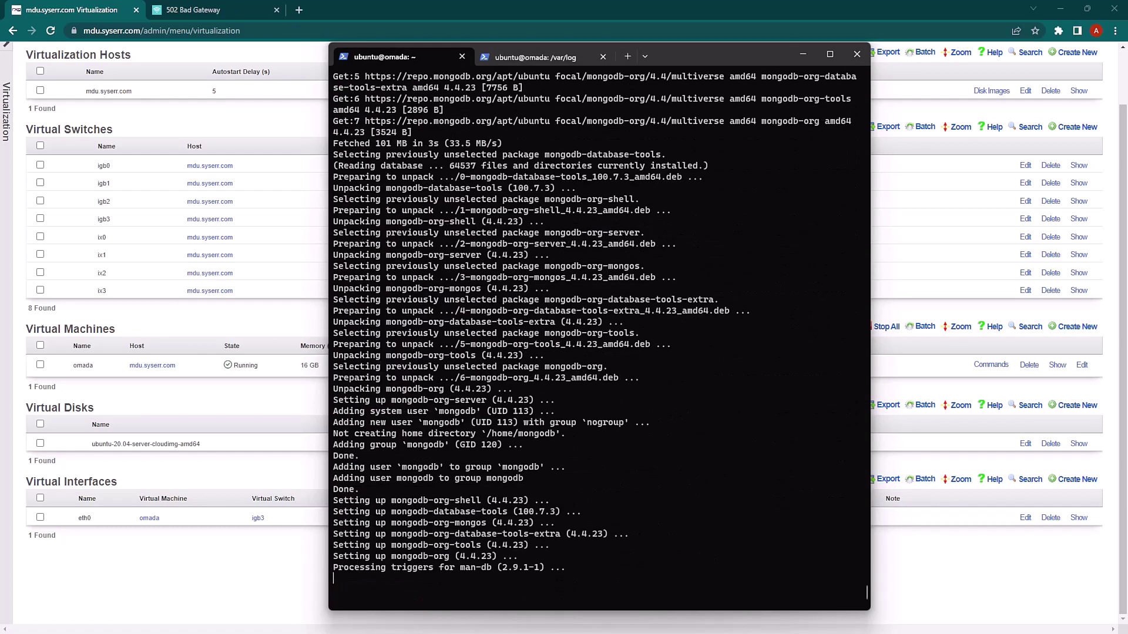
Reload systemd, start and enable mongod, and confirm it is active with systemctl status
right_click(689, 468)
click(566, 393)
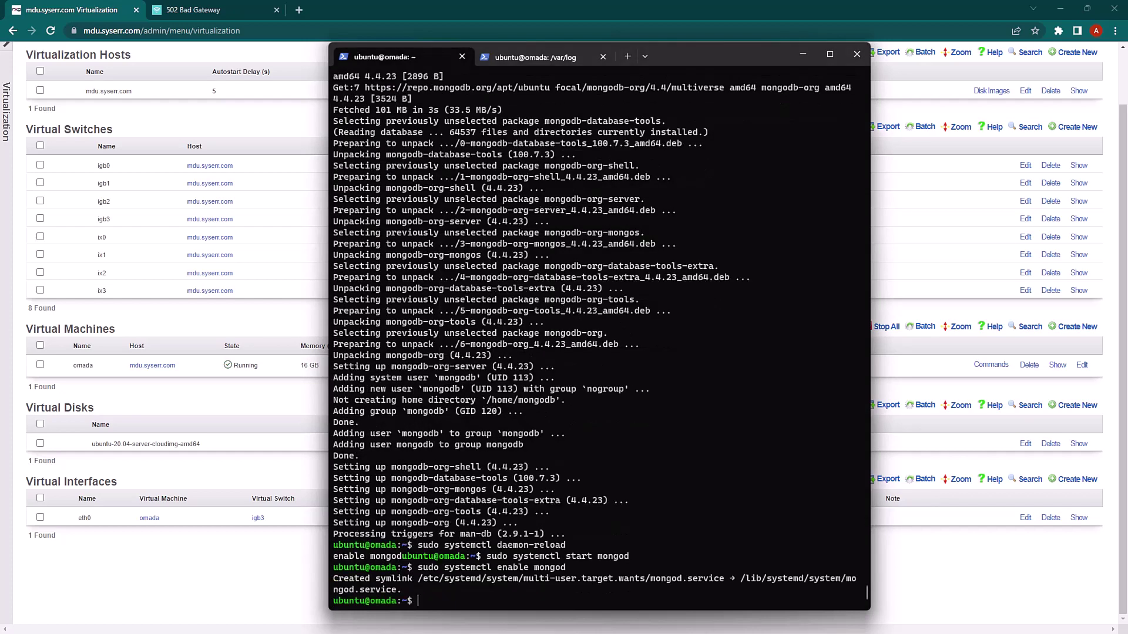
text(sudo systemctl status mongod)
key(Return)
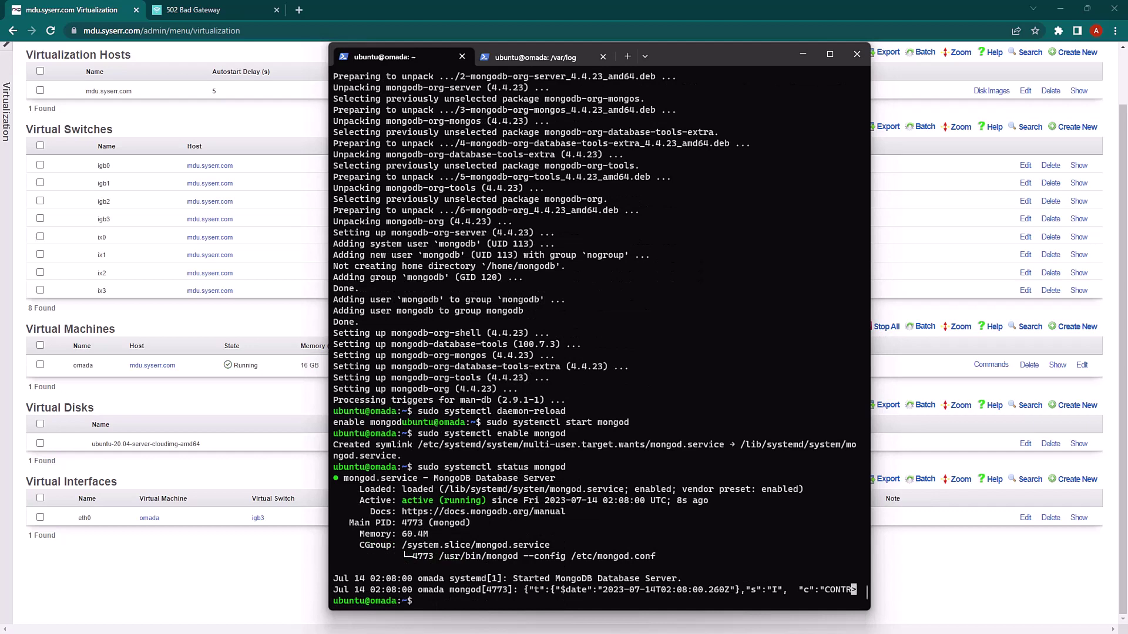
Download Omada_SDN_Controller_v5.9.31_Linux_x64.deb with wget and install it using sudo dpkg -i
text(wget https://static.tp-link.com/upload/software/2023/202303/20230321/Omada_SDN_Controller_v5.9.31_Linux_x64.deb)
key(Return)
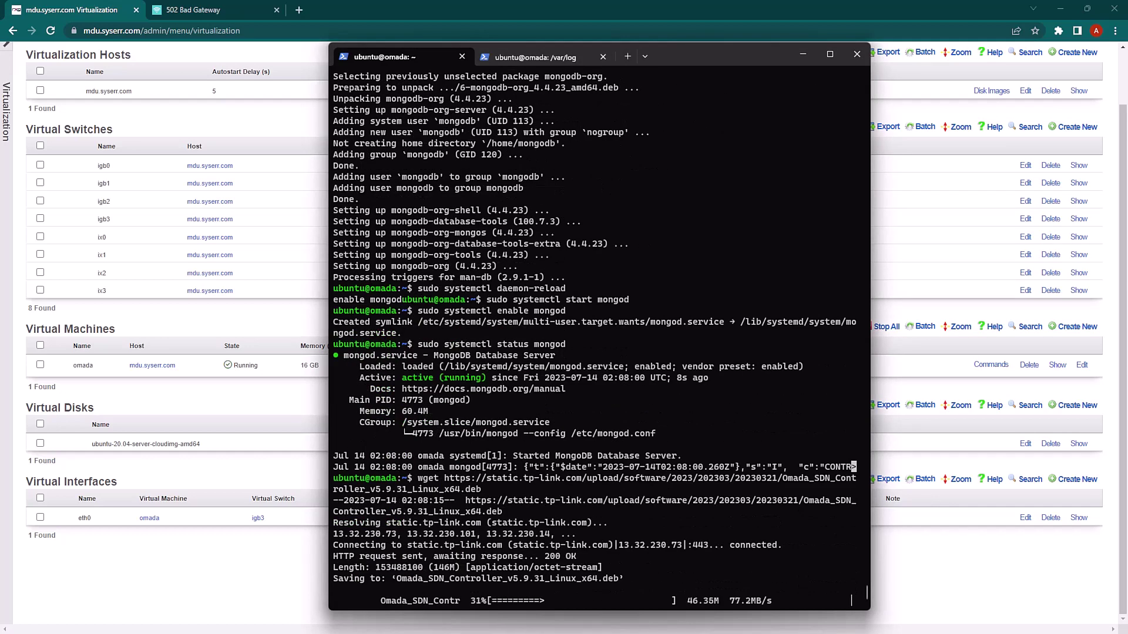
key(Return)
text(dpkg -i Omada_SDN_Controller_v5.9.31_Linux_x64.deb)
key(Return)
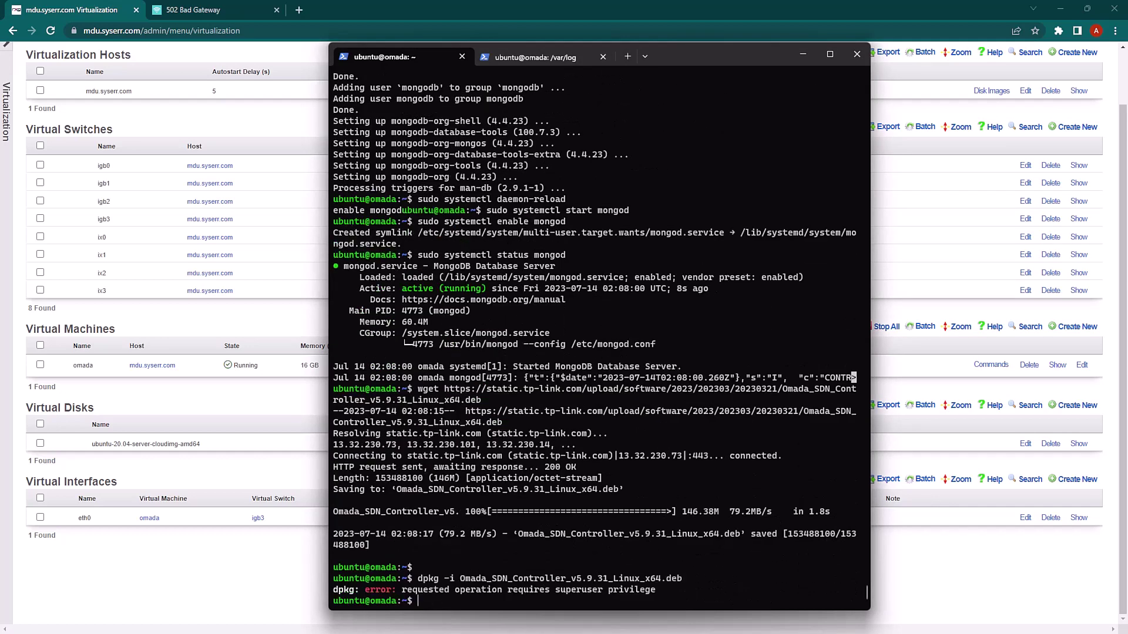
text(sudo !!)
key(Return)
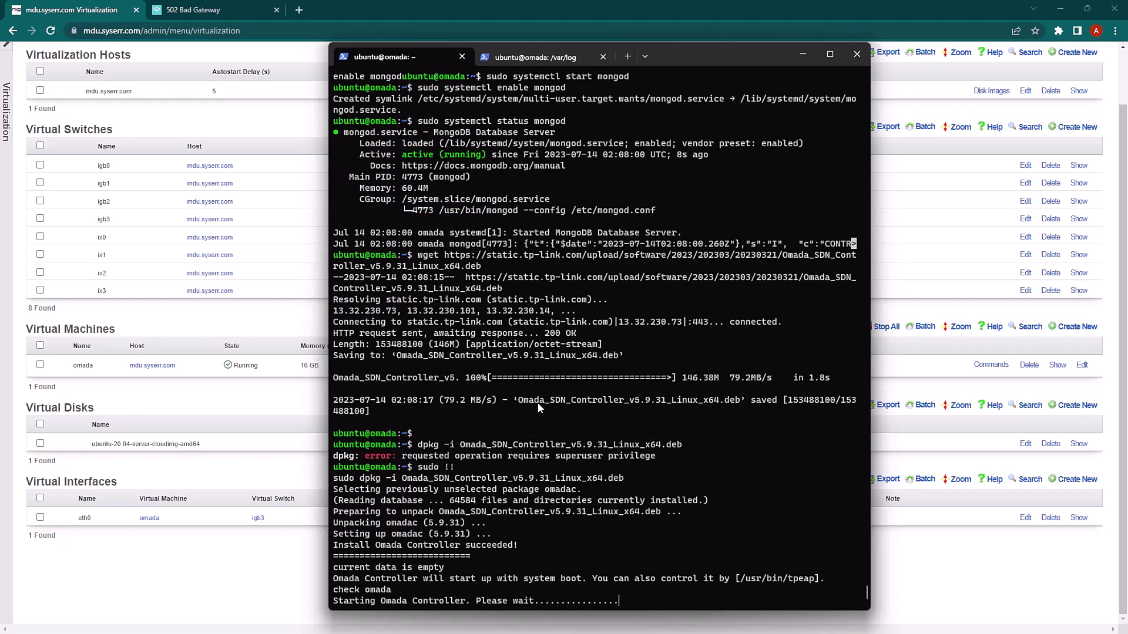
click(258, 317)
scroll(257, 317, up, 1)
On System > Portals, verify omada.mdu.syserr.com proxies to 192.168.5.5 port 8043, cancelling its edit form
mouse_move(74, 81)
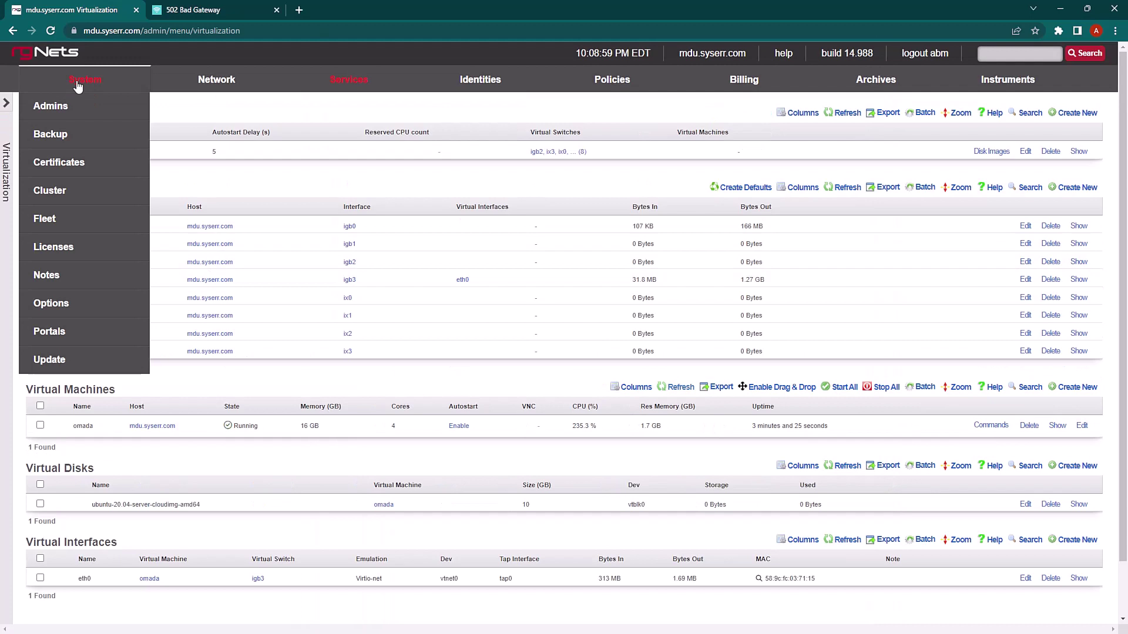
click(49, 327)
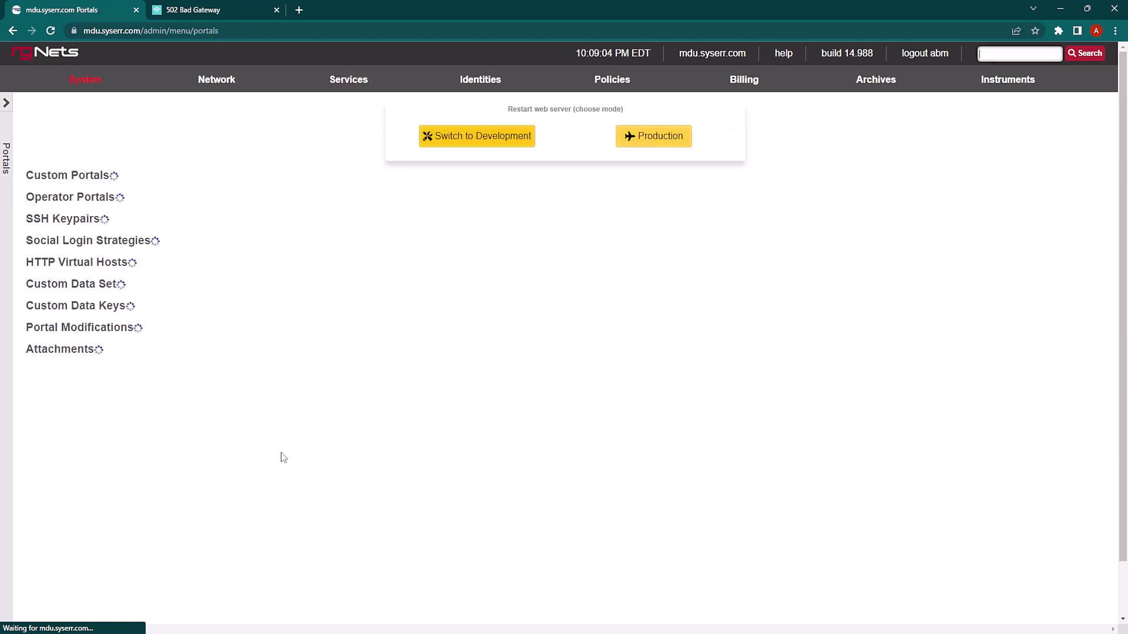
scroll(282, 455, down, 1)
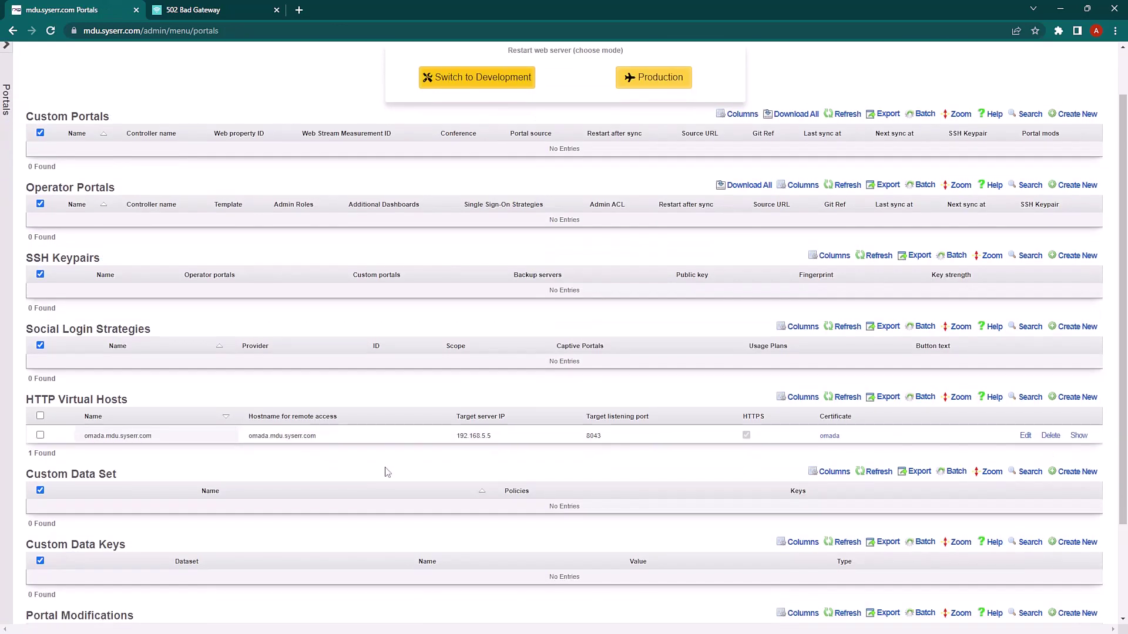
drag(459, 437, 497, 440)
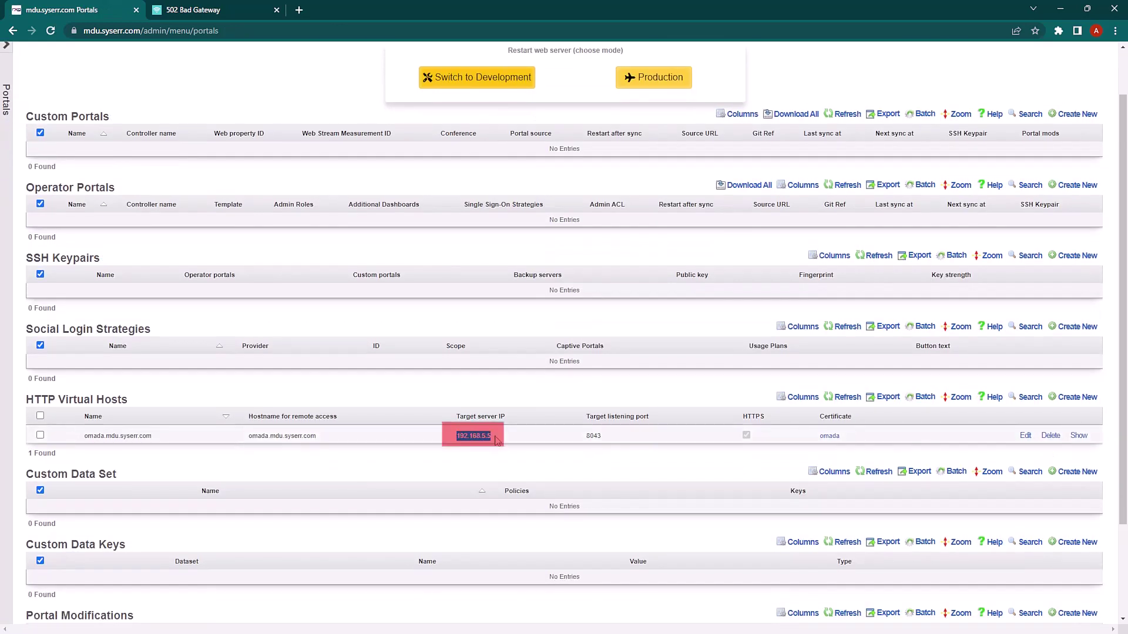
click(499, 444)
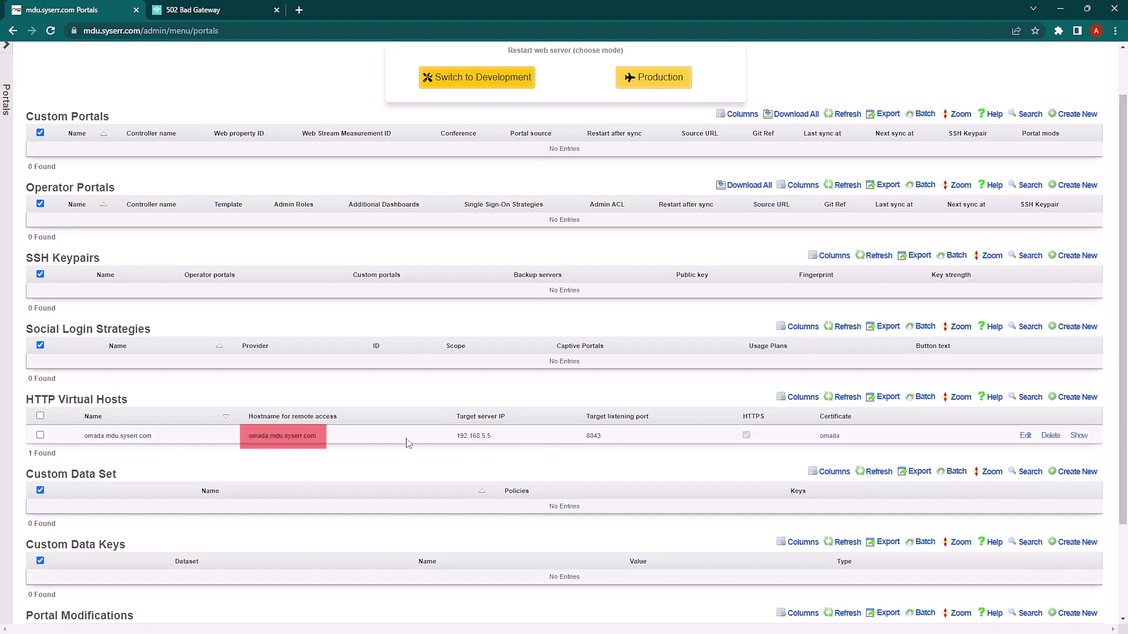
drag(589, 437, 602, 437)
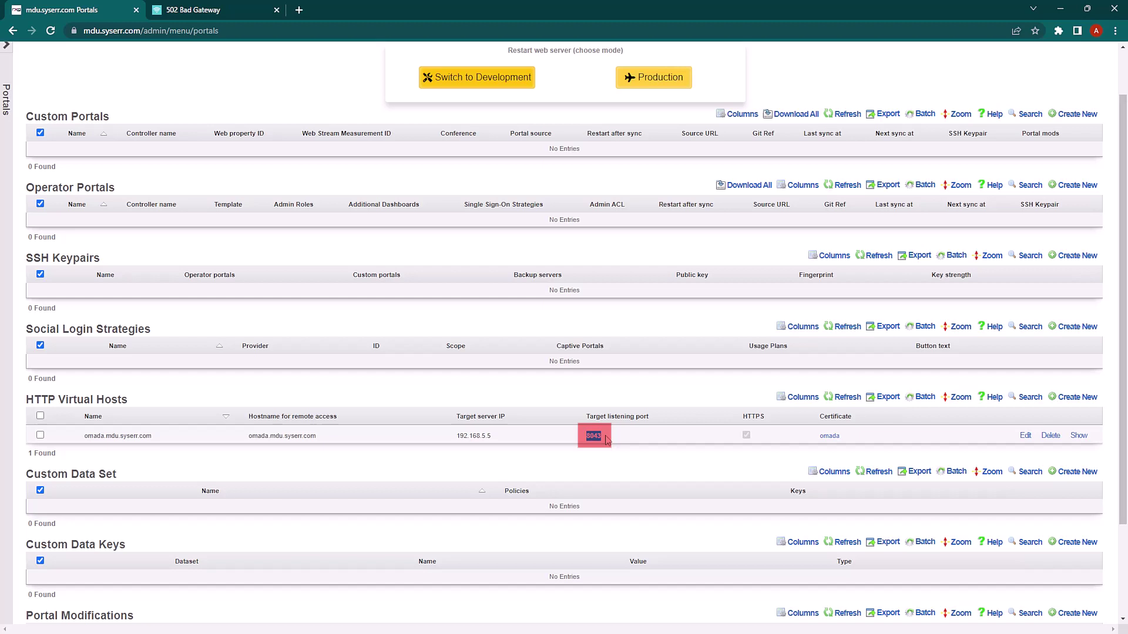
click(1023, 435)
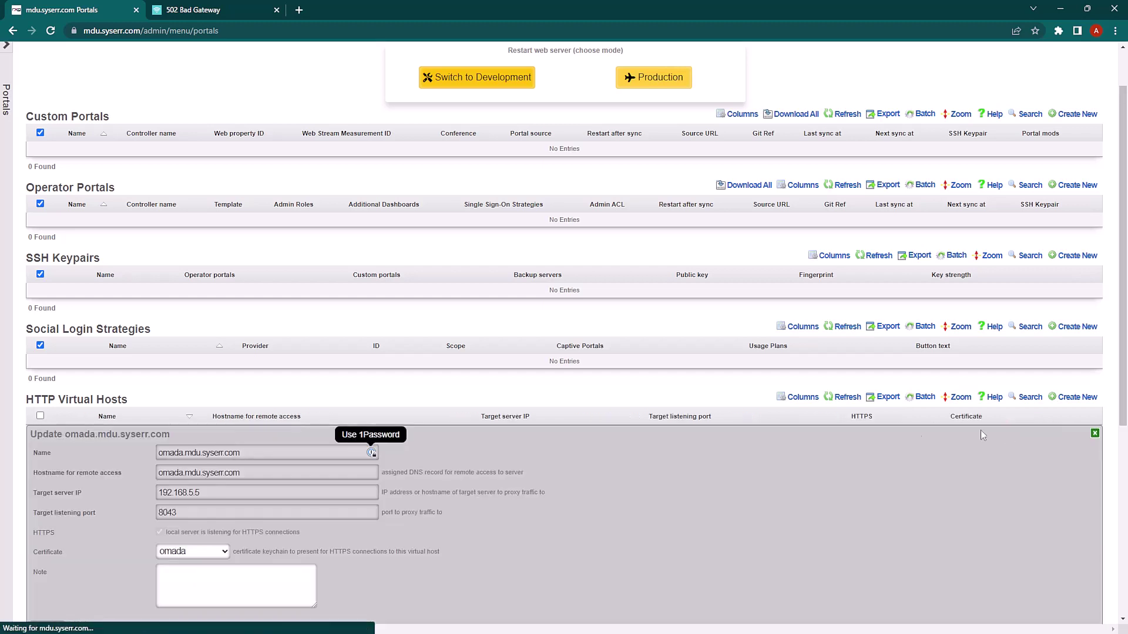
scroll(554, 471, down, 2)
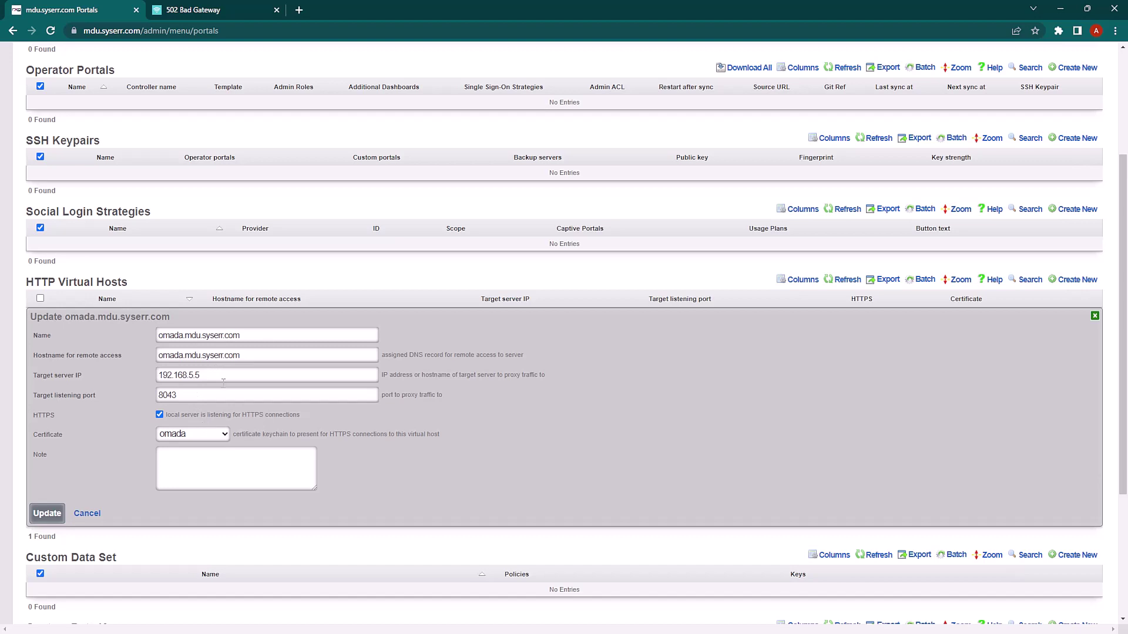
click(83, 514)
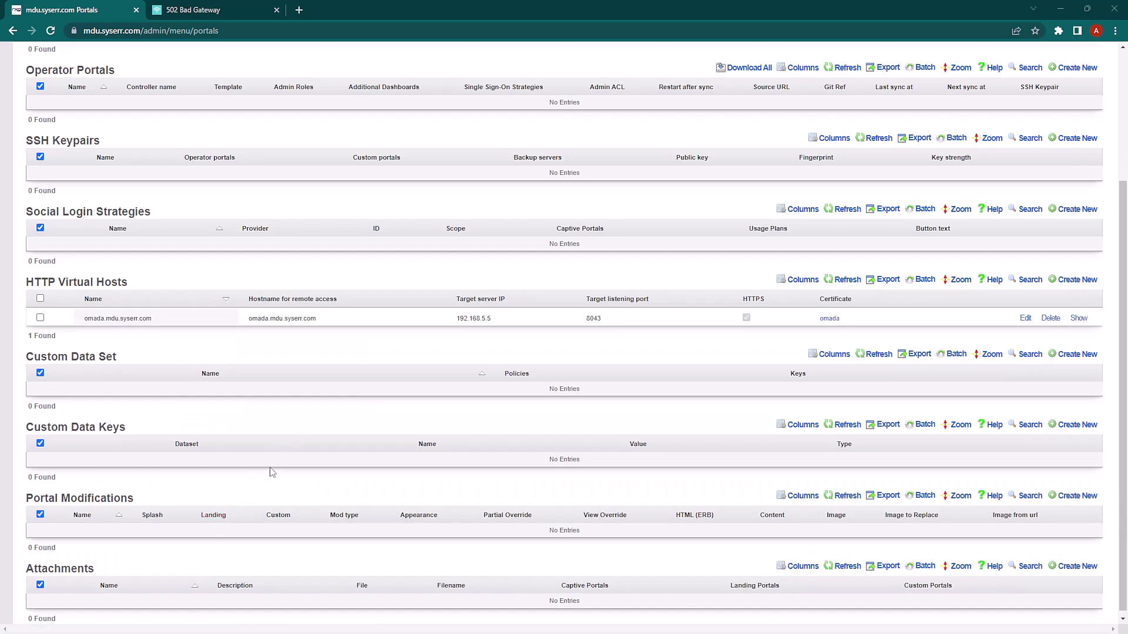
Run sudo tpeap status to confirm the Omada Controller is running at localhost:8088
key(alt+Tab)
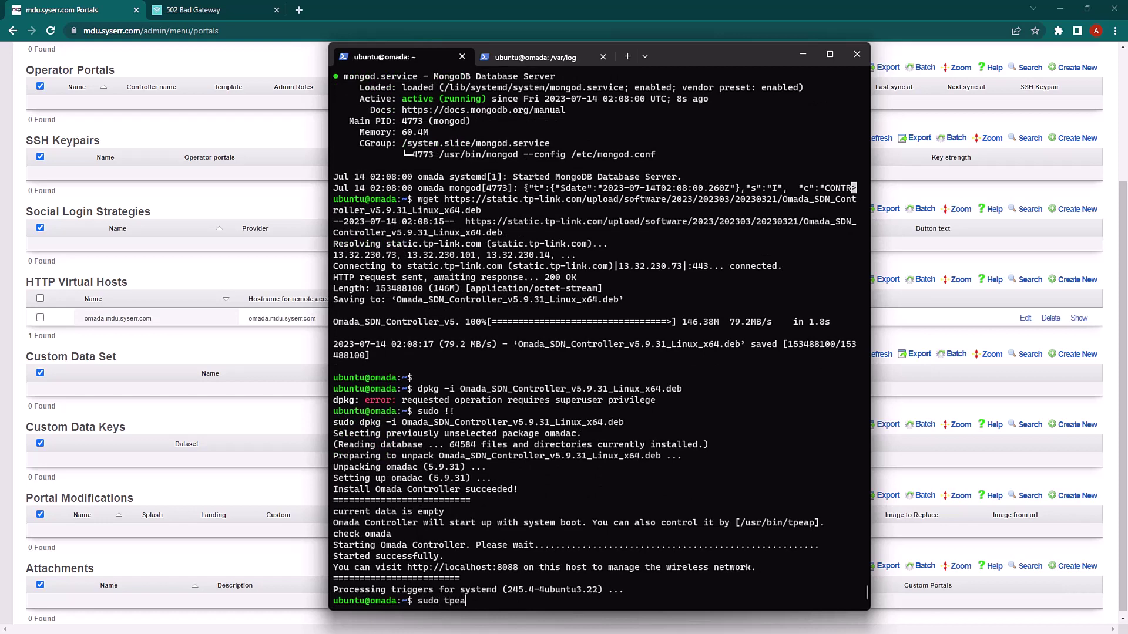
key(Return)
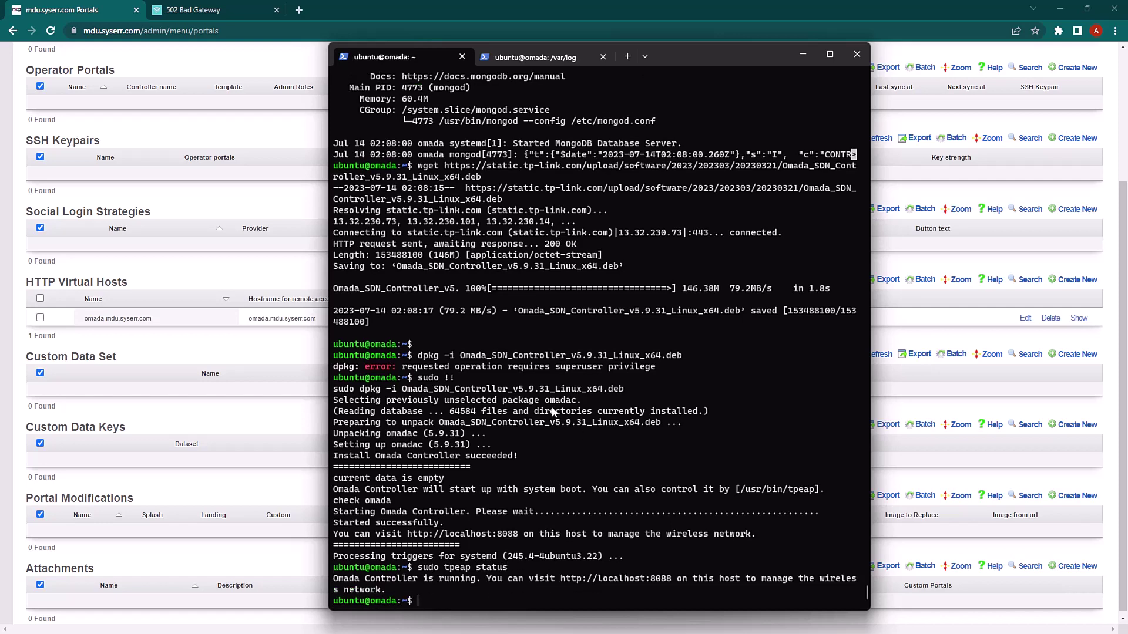
Reload omada.mdu.syserr.com and start the Omada controller setup wizard
click(214, 18)
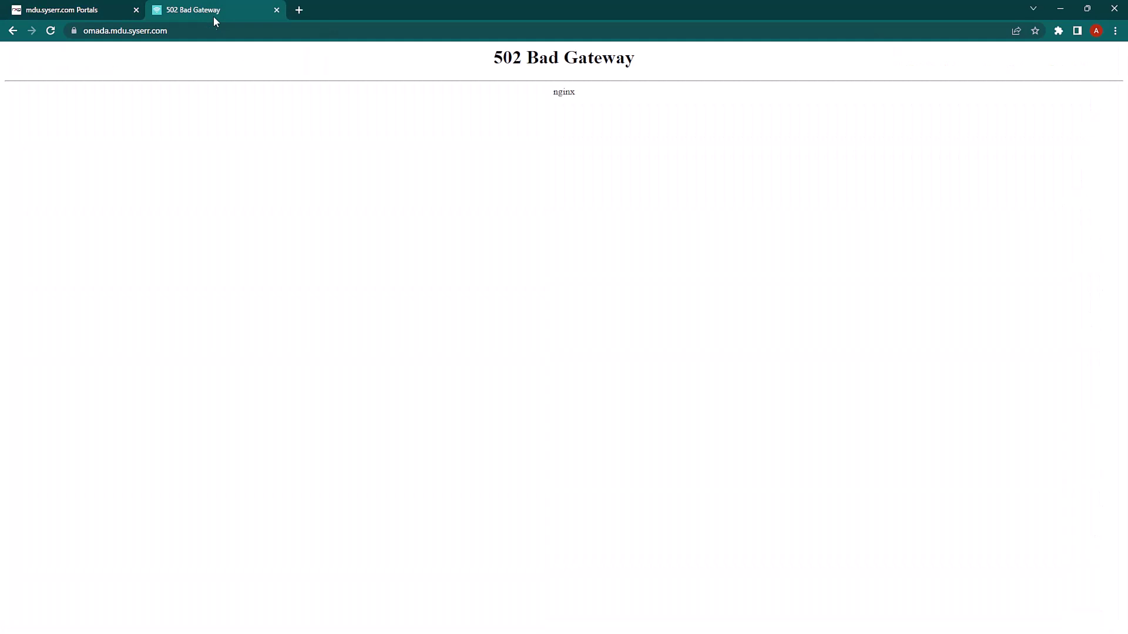
click(203, 31)
key(Return)
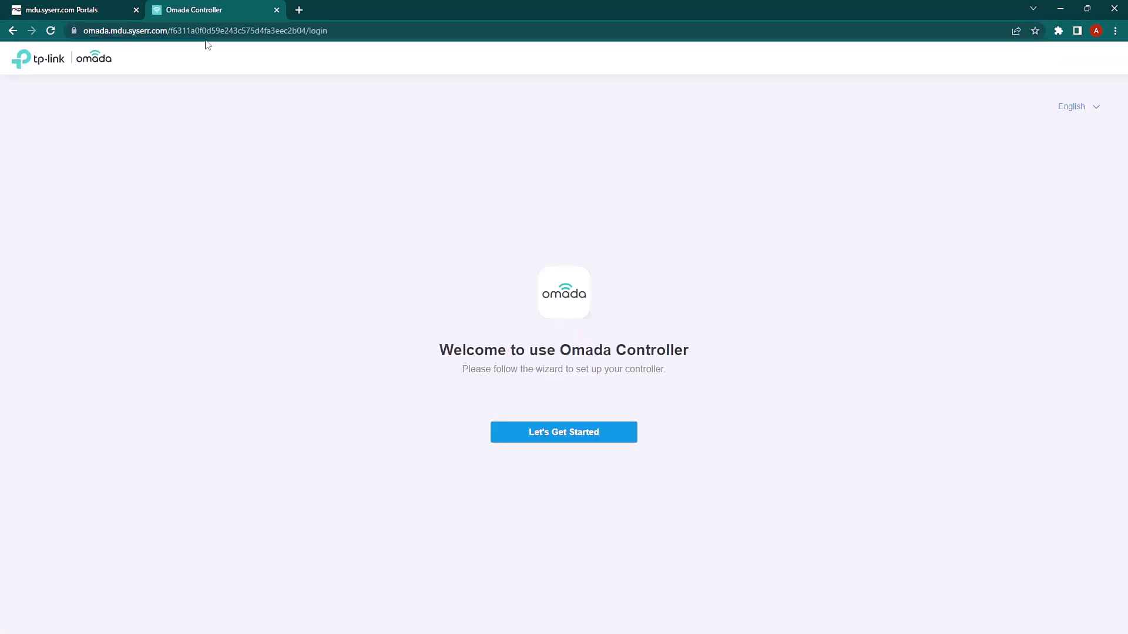
click(564, 429)
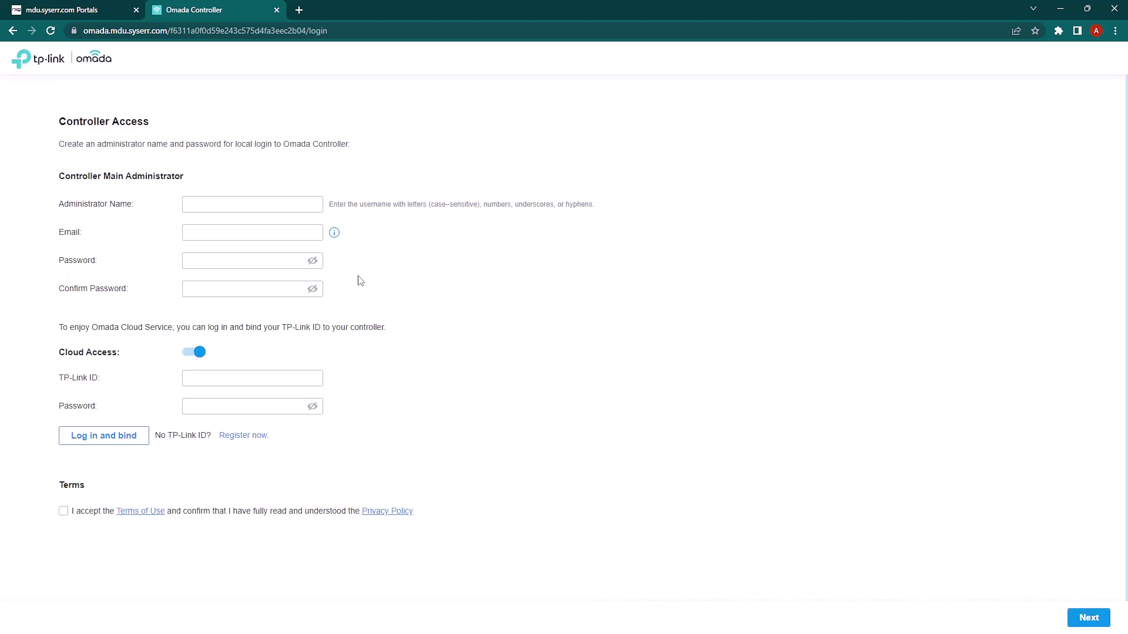
Enter administrator name 'admin', the account e-mail address, and the password twice
click(234, 204)
text(admin)
key(Tab)
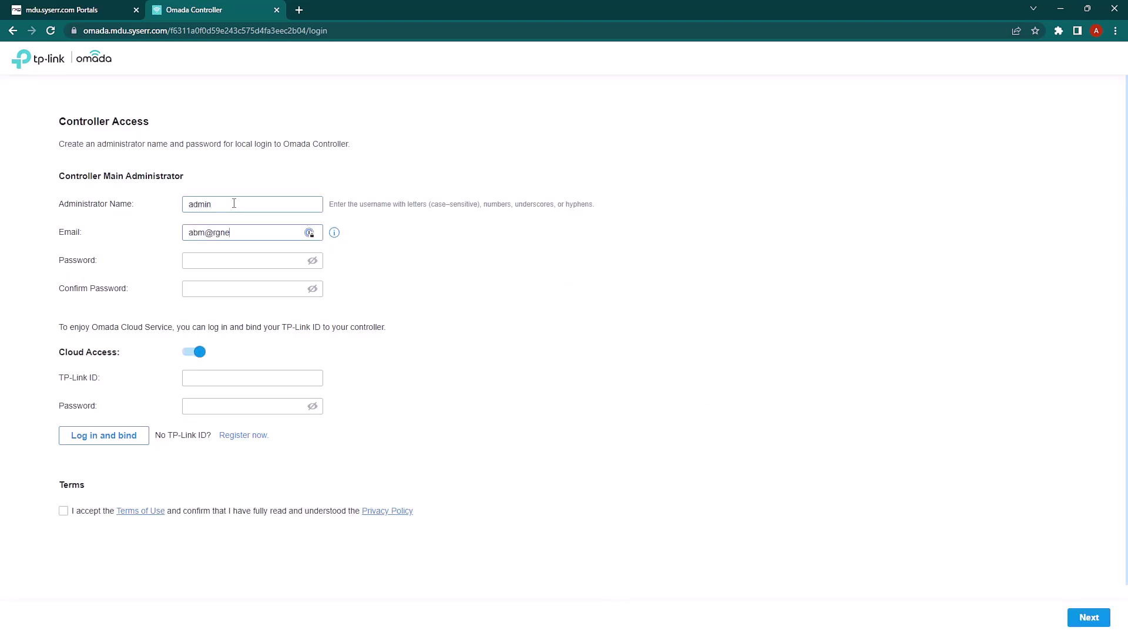
key(Tab)
text(••••••••••••)
key(Tab)
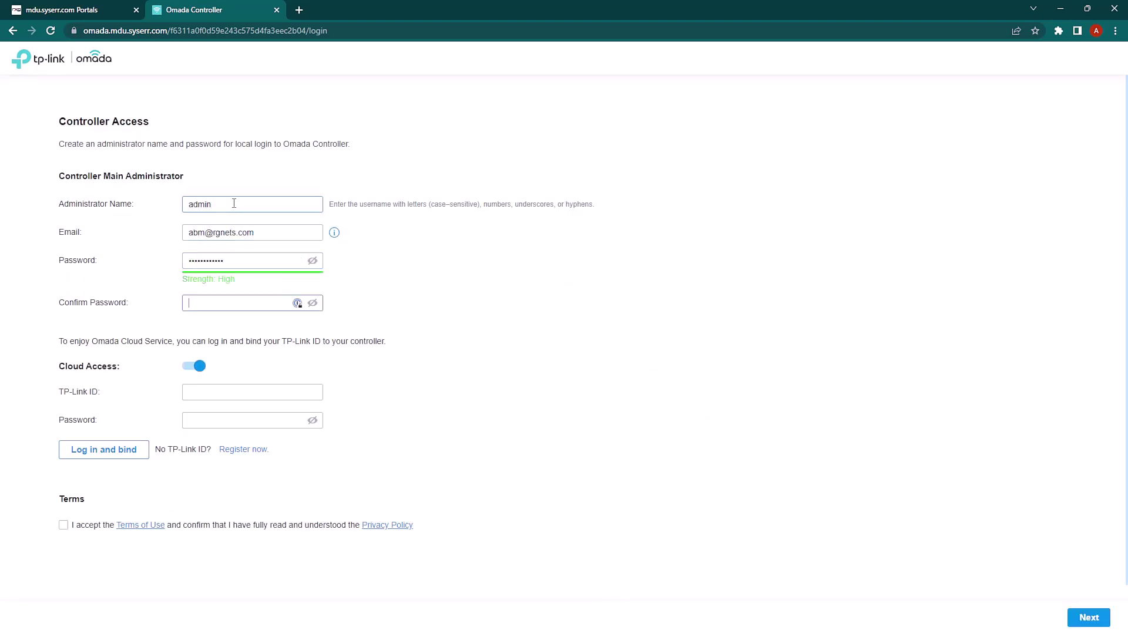
text(•)
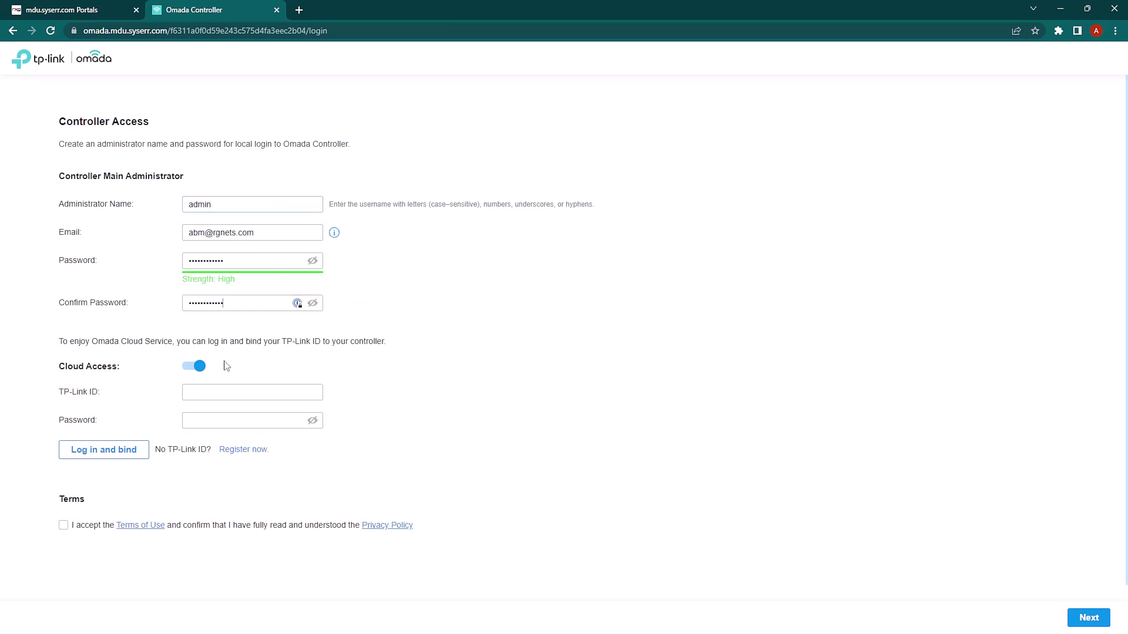
Disable Cloud Access, accept the terms, submit the account, and choose a new controller setup
click(193, 366)
click(63, 427)
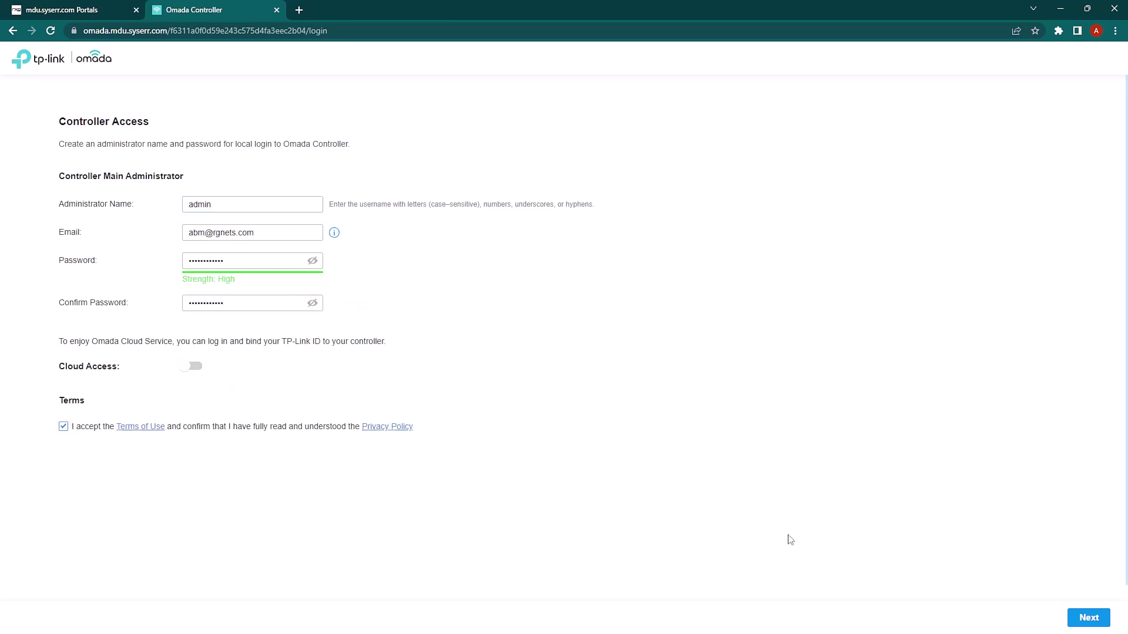
click(1089, 618)
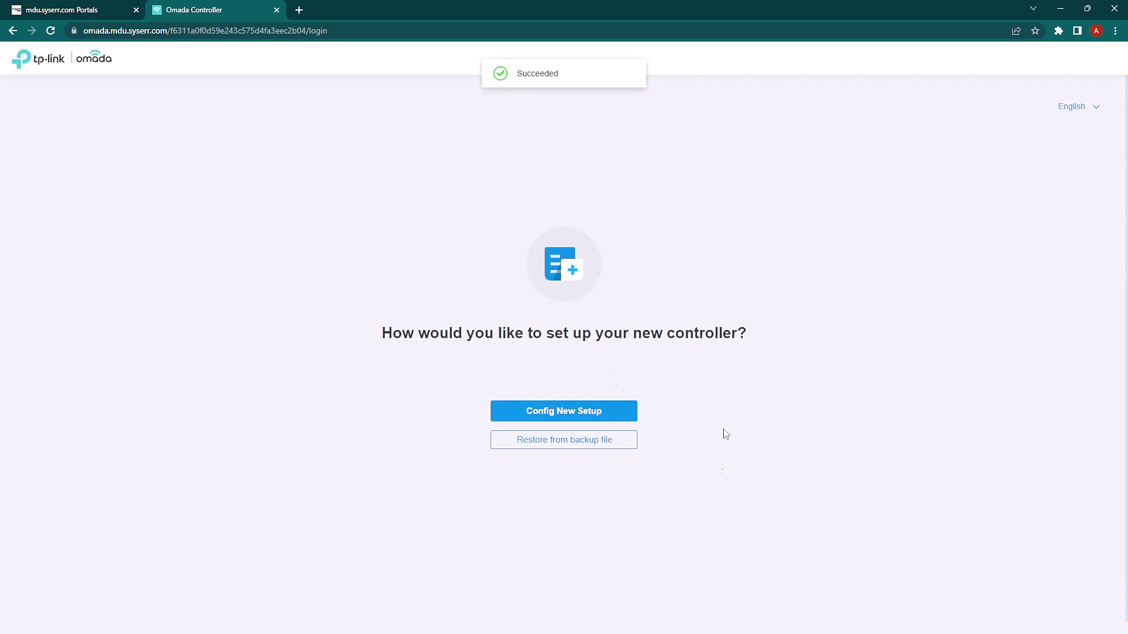
click(574, 410)
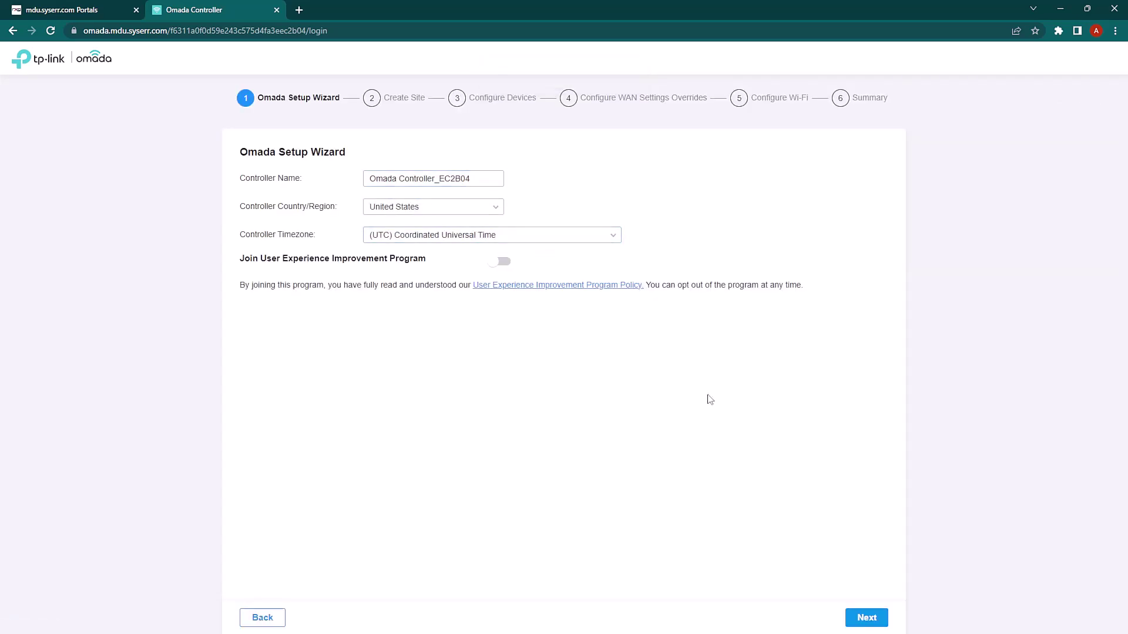
Create site 'omada' with device account username 'admin' and the Office scenario
click(867, 618)
click(444, 206)
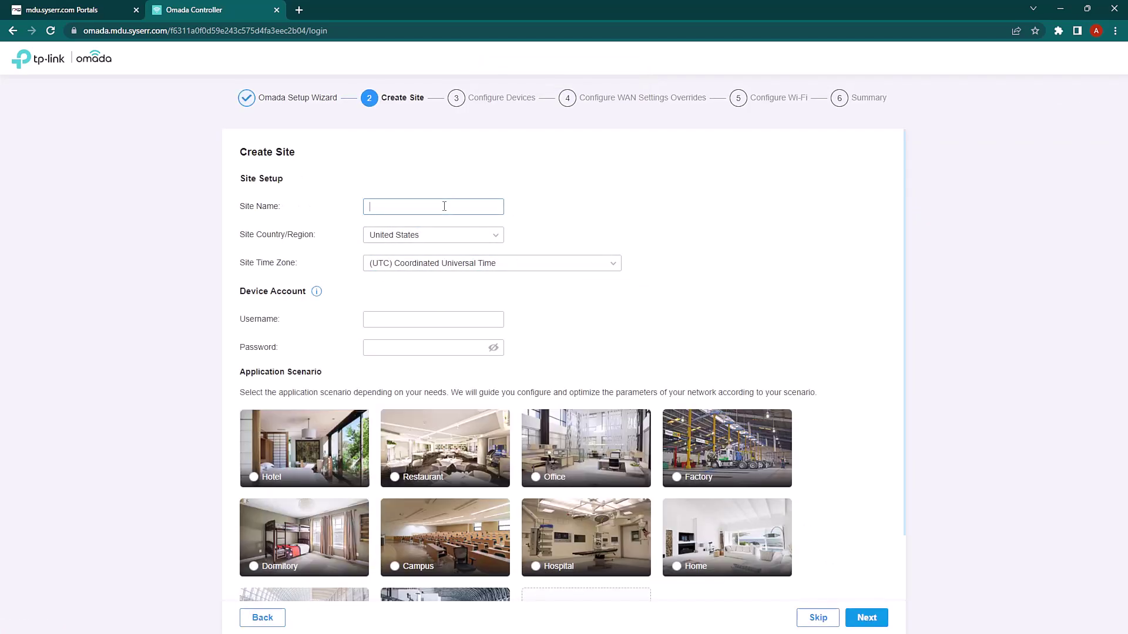
click(420, 319)
text(admin)
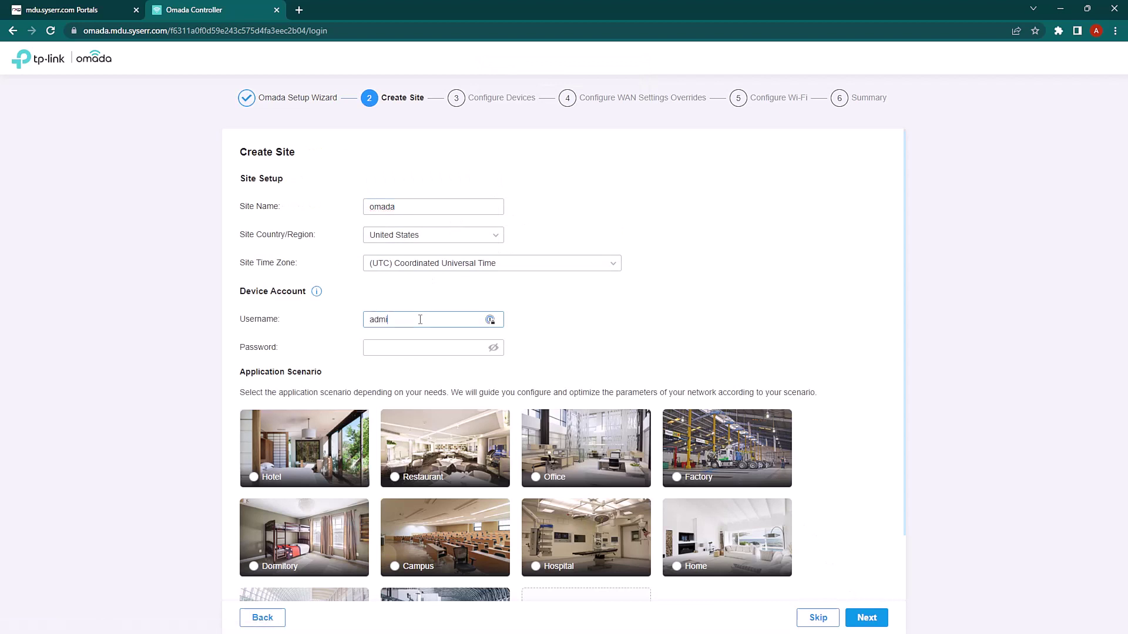
key(Tab)
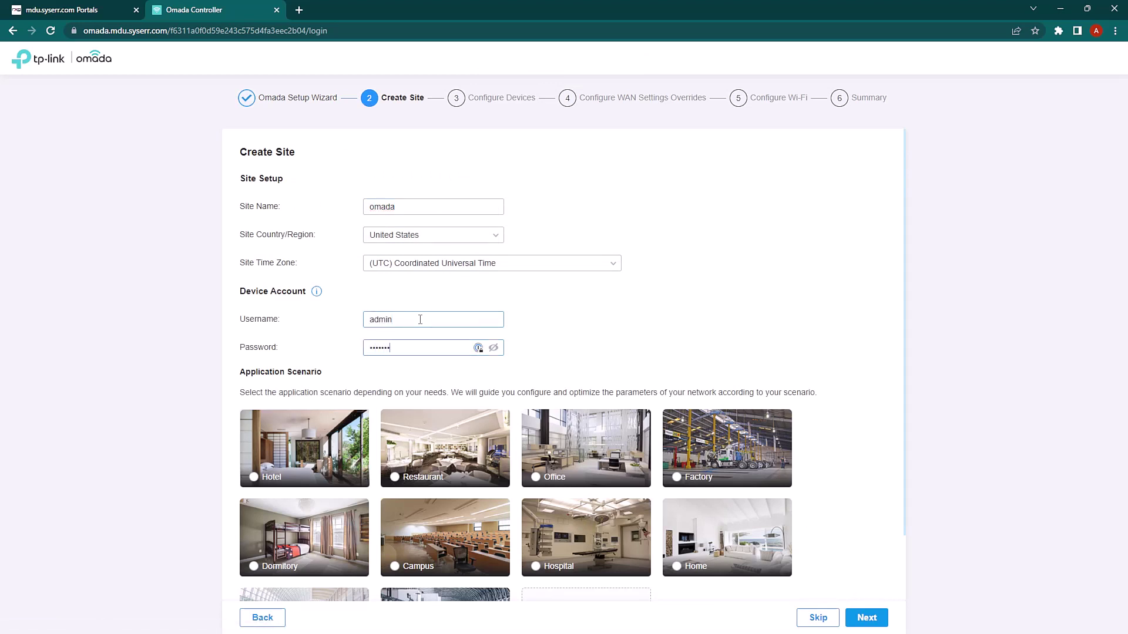
scroll(420, 319, down, 2)
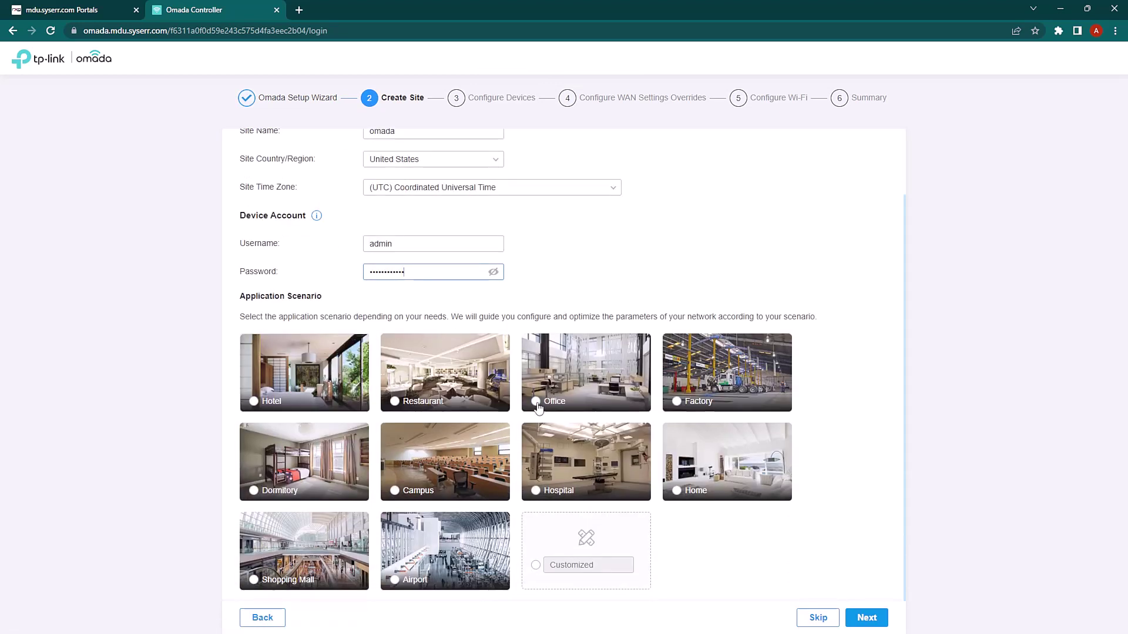
click(536, 401)
Skip the device, WAN and Wi-Fi steps and finish the setup wizard
click(865, 617)
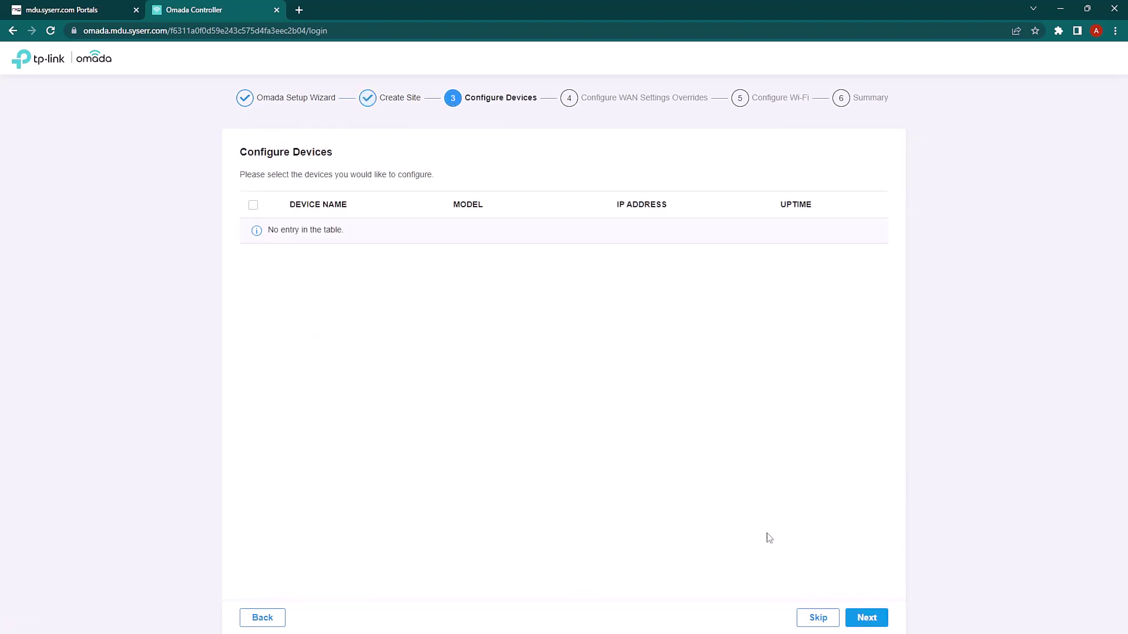
click(808, 617)
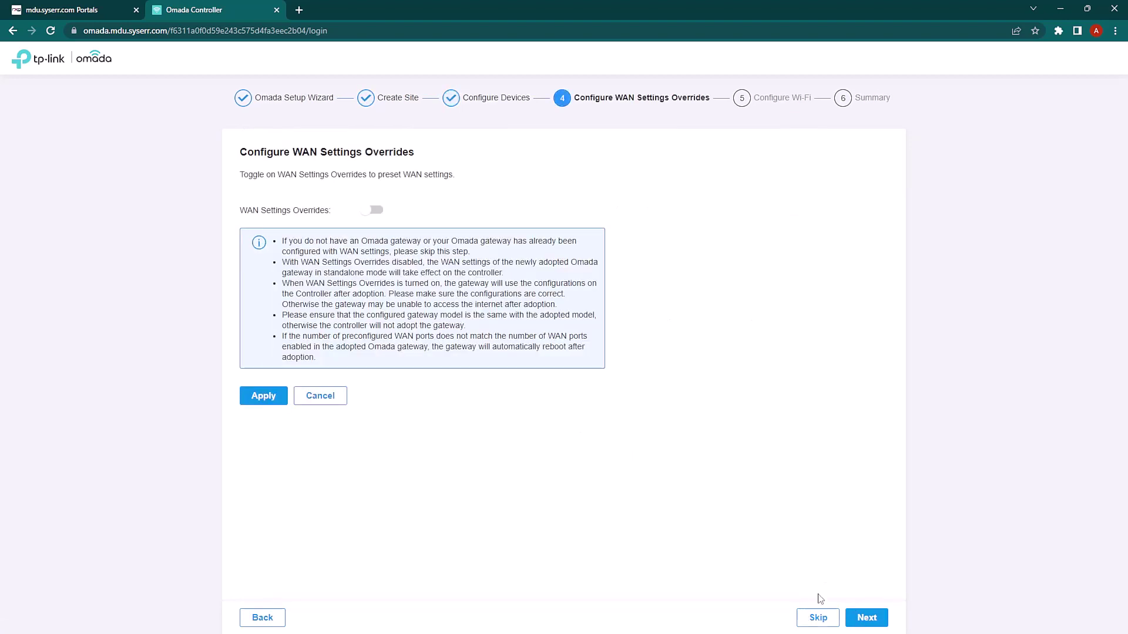
click(825, 618)
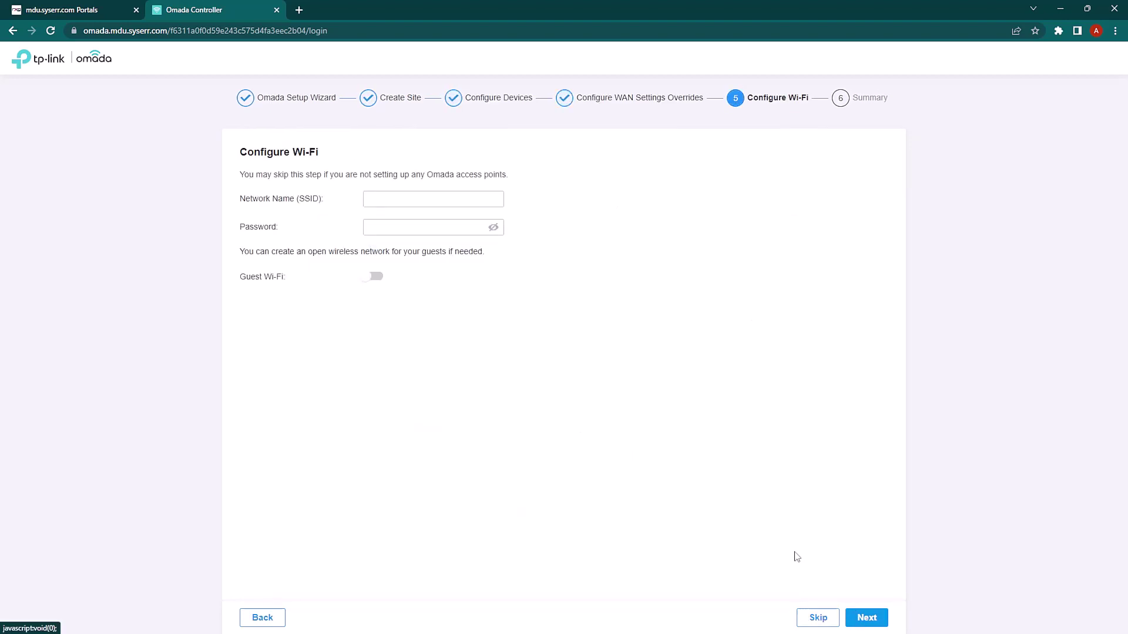
click(818, 618)
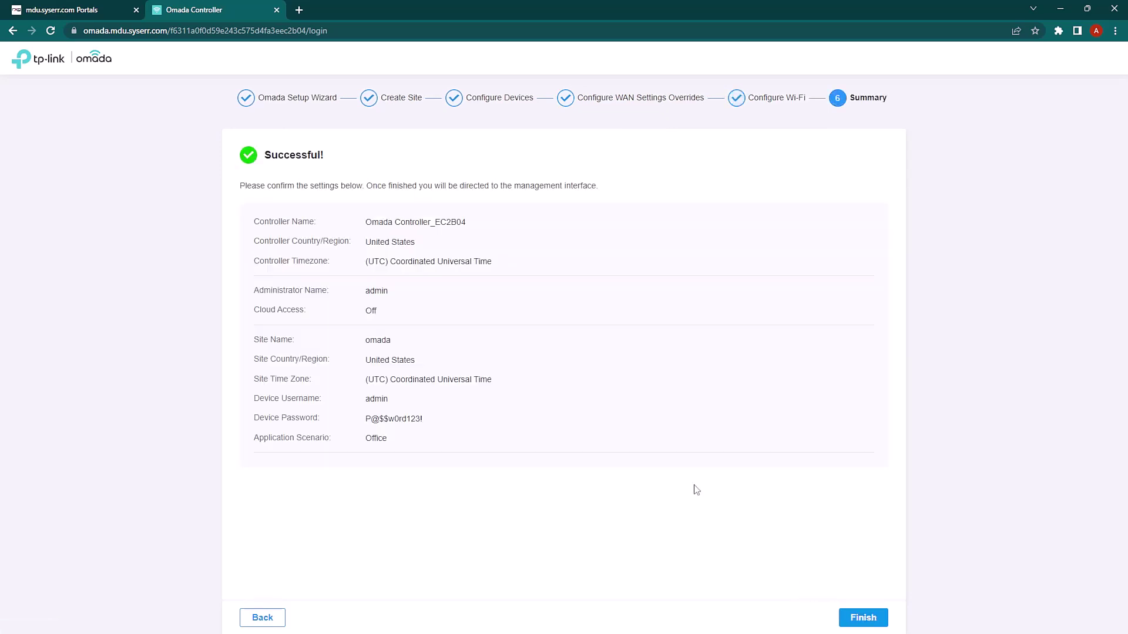
click(855, 619)
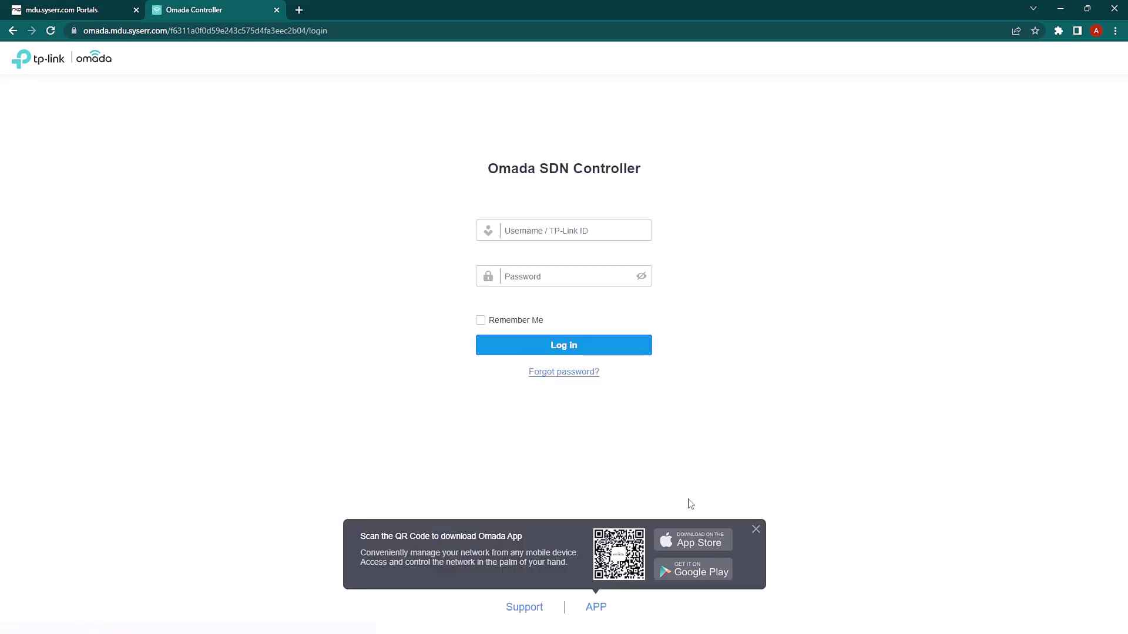
Log in to Omada as admin with the account password and open the Devices list
click(627, 229)
text(admin)
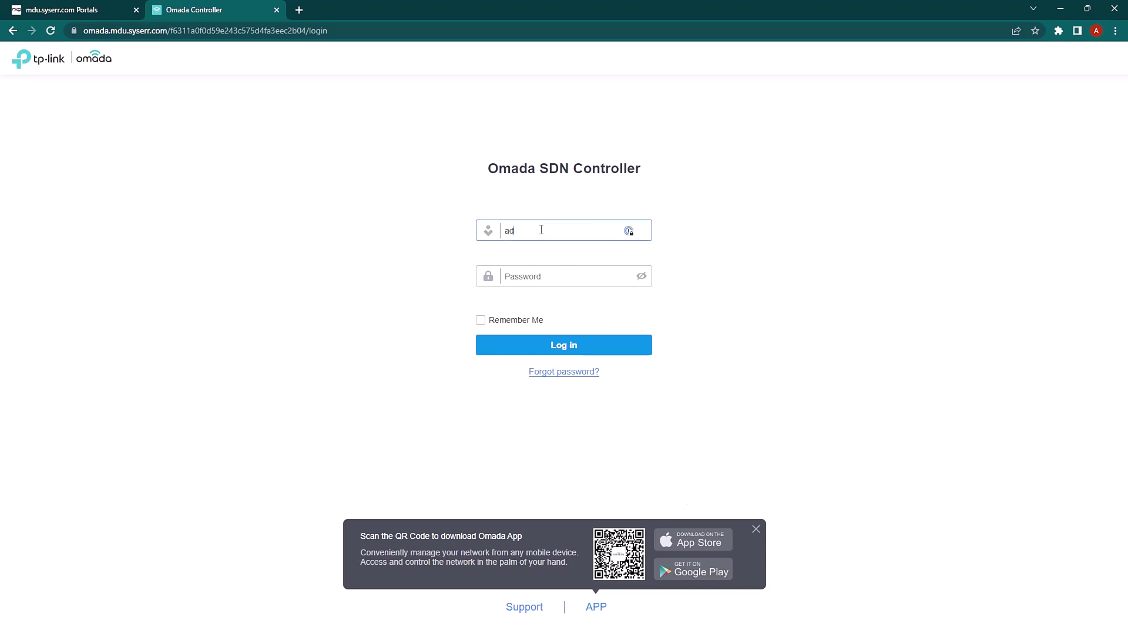
key(Tab)
text(ad)
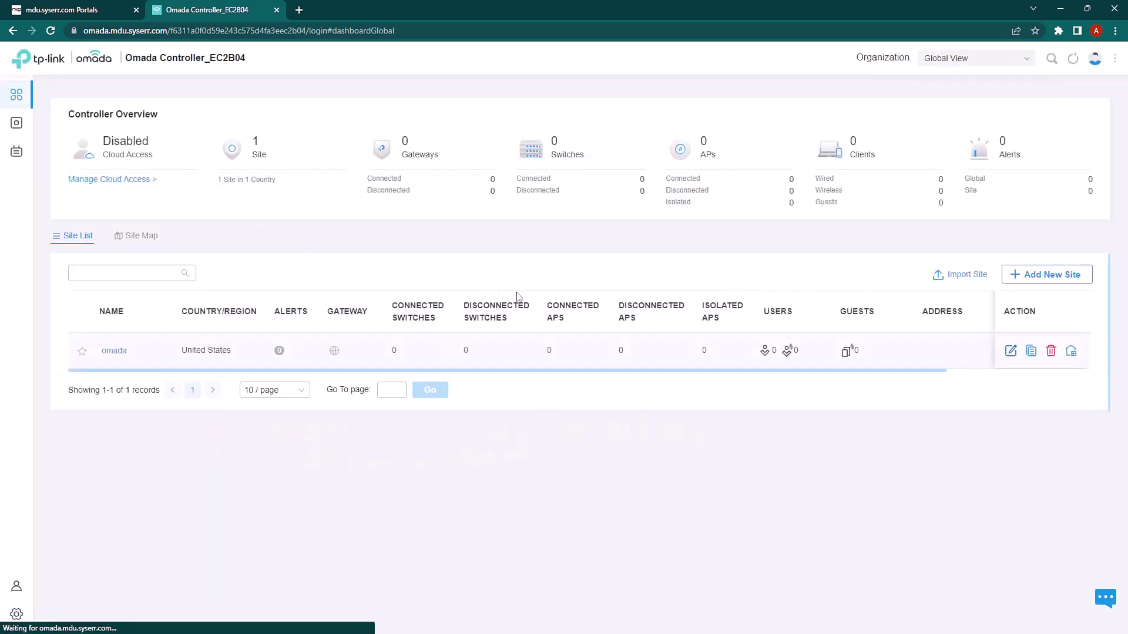
click(19, 125)
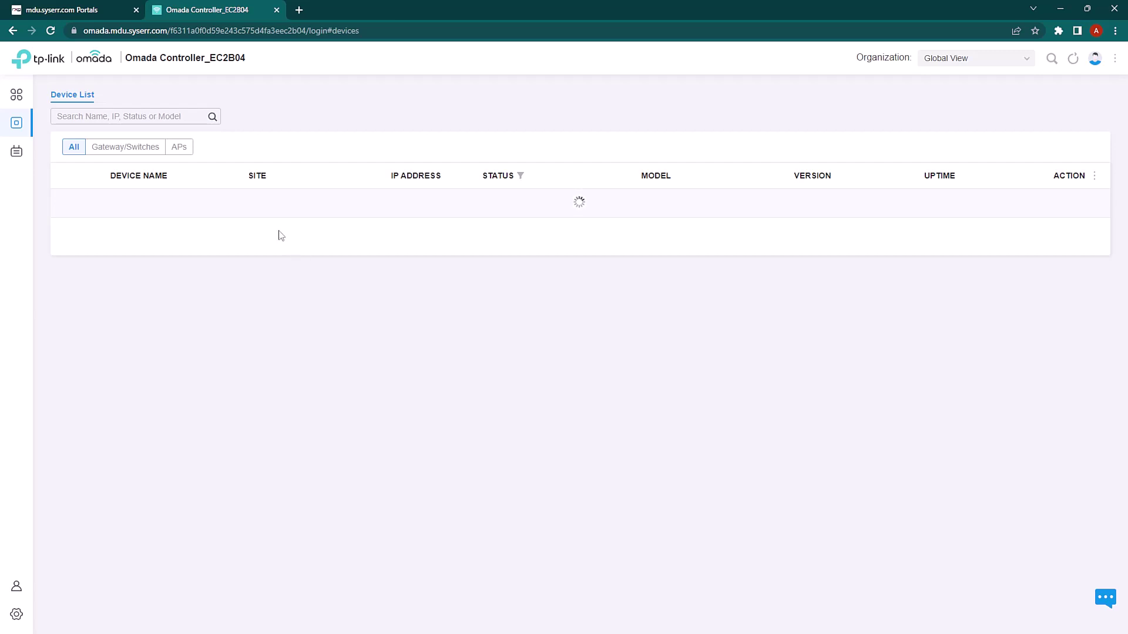
Go to rXg's Network > Wireless page and start a new WLAN controller
click(75, 14)
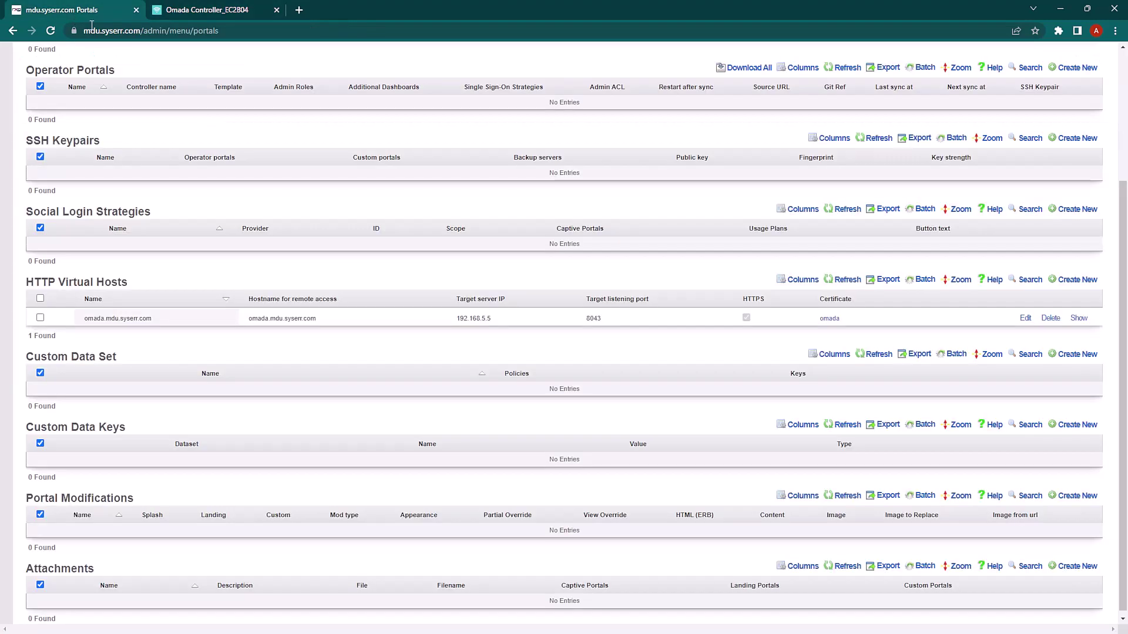
scroll(282, 265, up, 3)
mouse_move(209, 88)
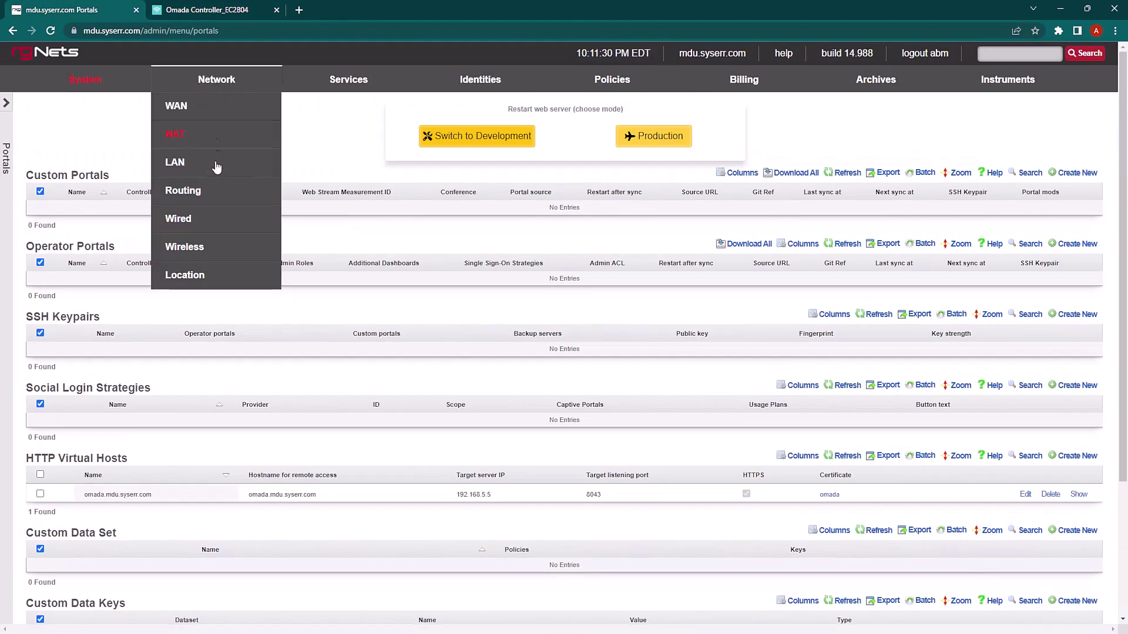
click(194, 250)
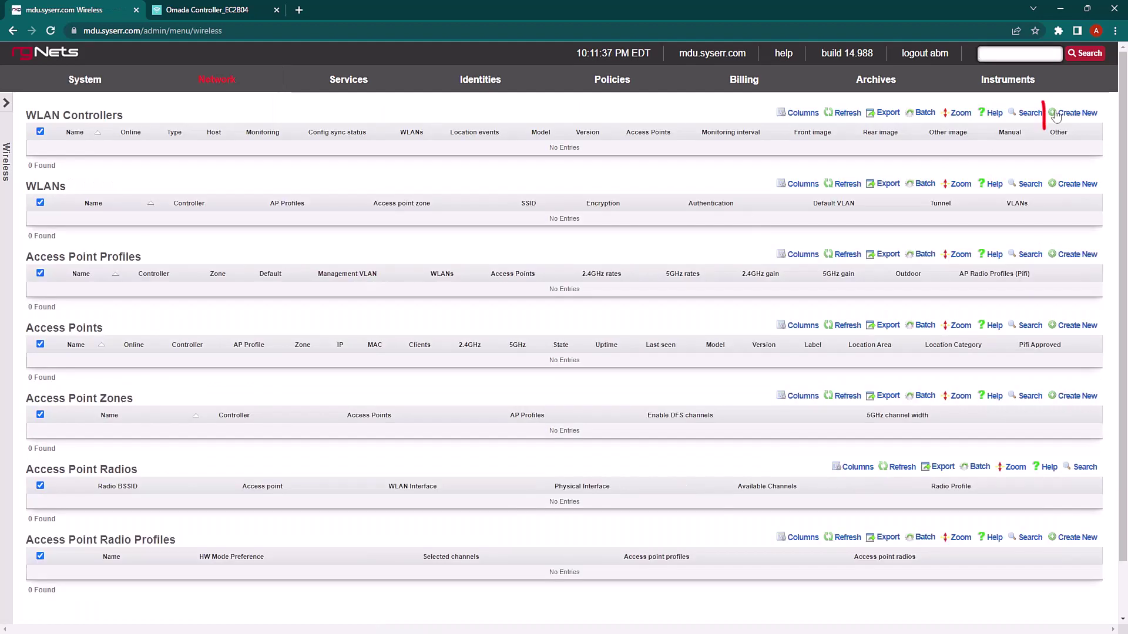
click(1076, 112)
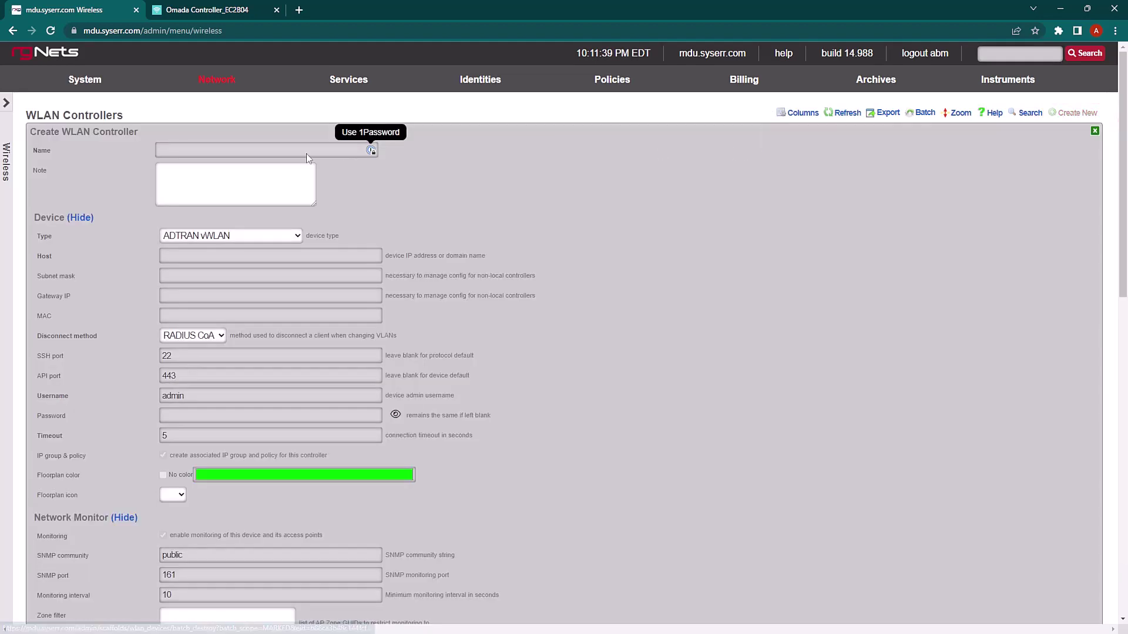
Enter controller name 'omada', type TP-Link Omada, host 192.168.5.5, and the admin password
click(266, 151)
text(omad)
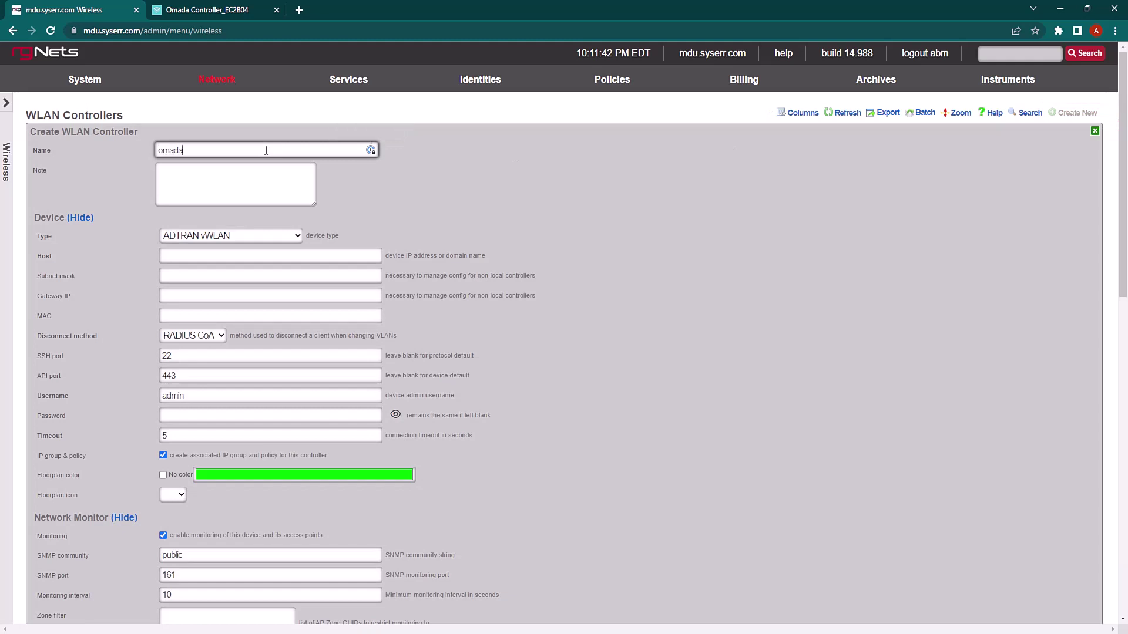
text(a)
click(248, 236)
click(233, 463)
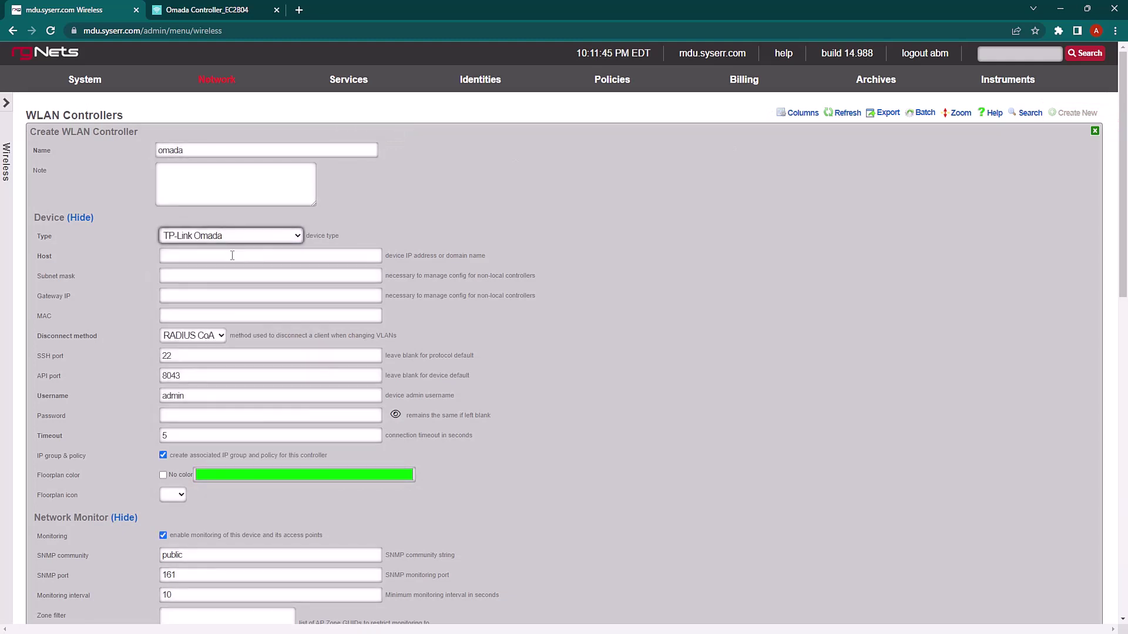
click(233, 256)
text(192.168)
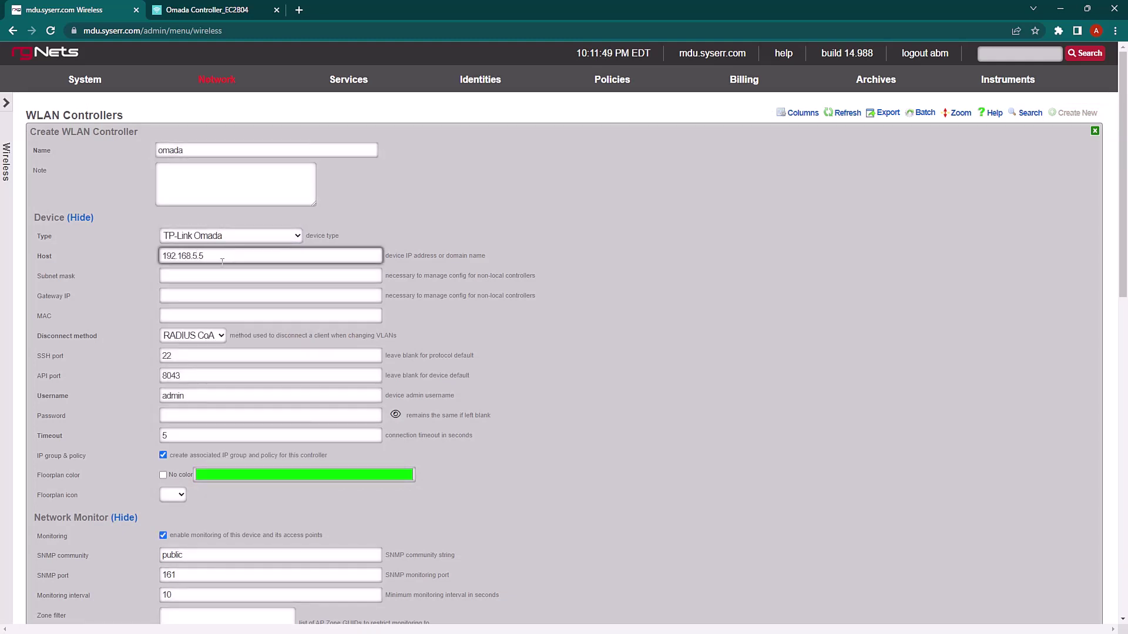
text(.5.5)
scroll(222, 262, down, 2)
click(207, 298)
text(a)
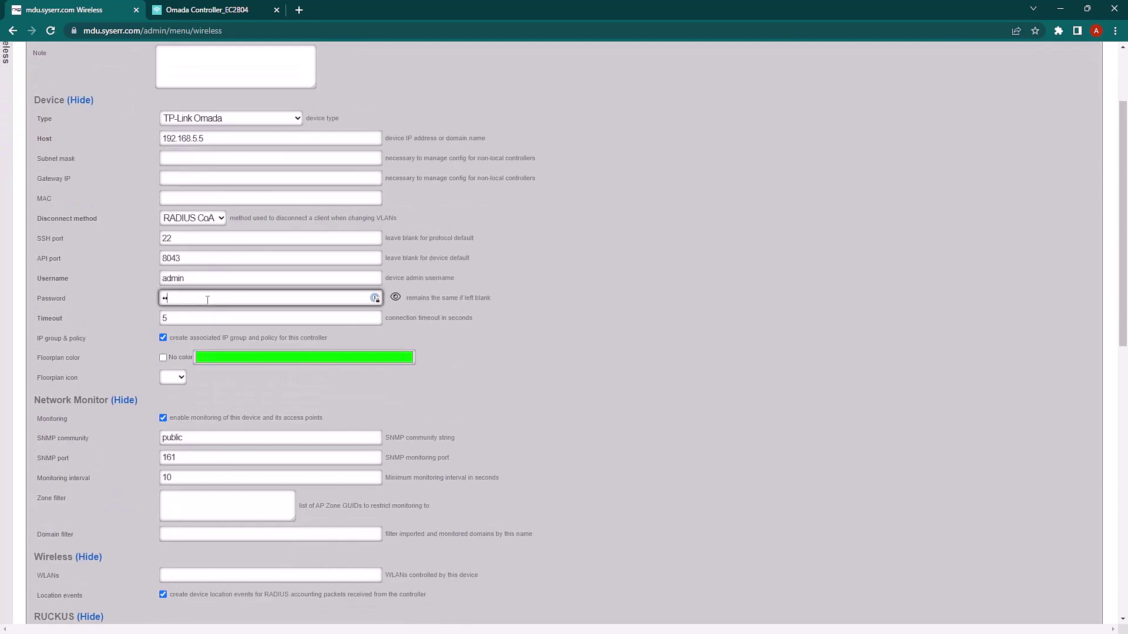
text(dmin)
scroll(100, 381, down, 3)
Preview and enable config synchronization for the omada controller, confirm the warning, and close the panel
scroll(59, 541, down, 15)
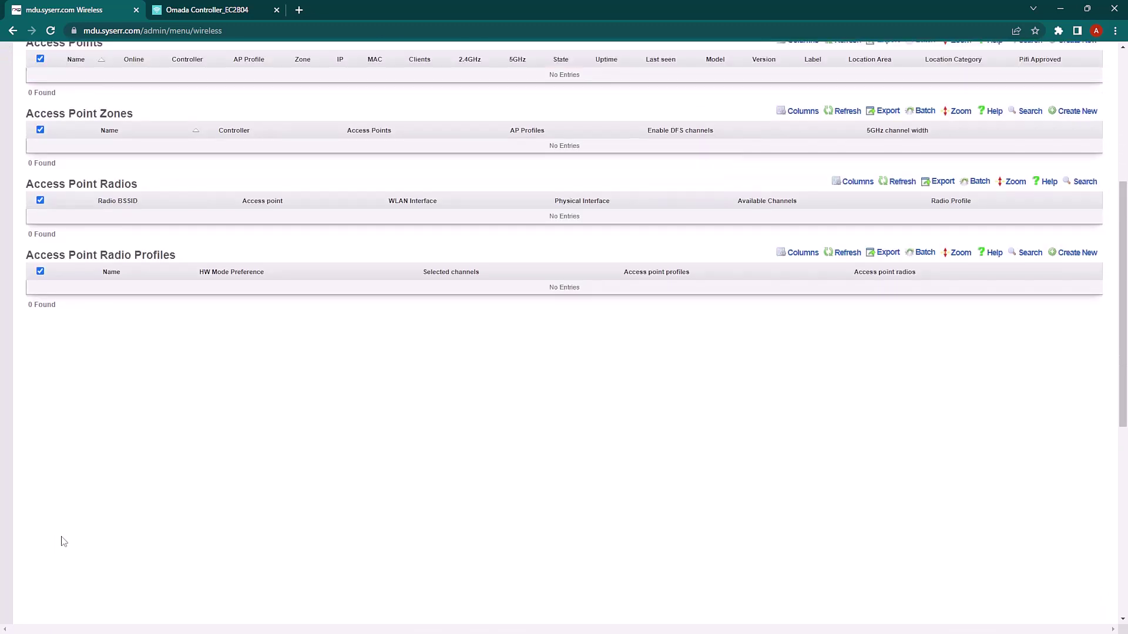
scroll(257, 294, up, 1)
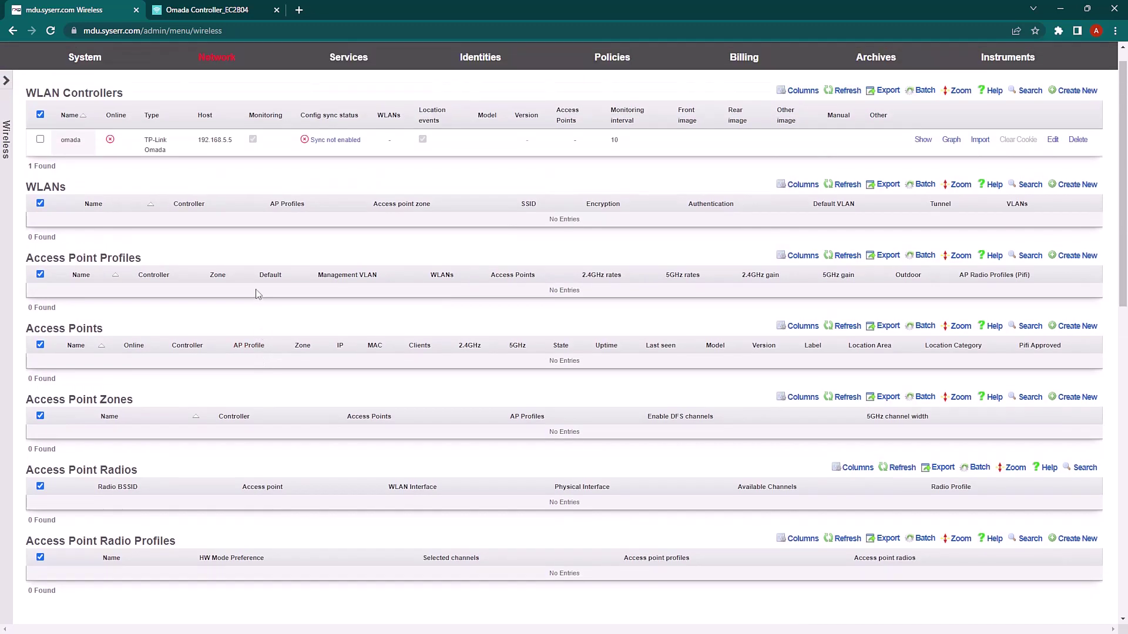
mouse_move(110, 141)
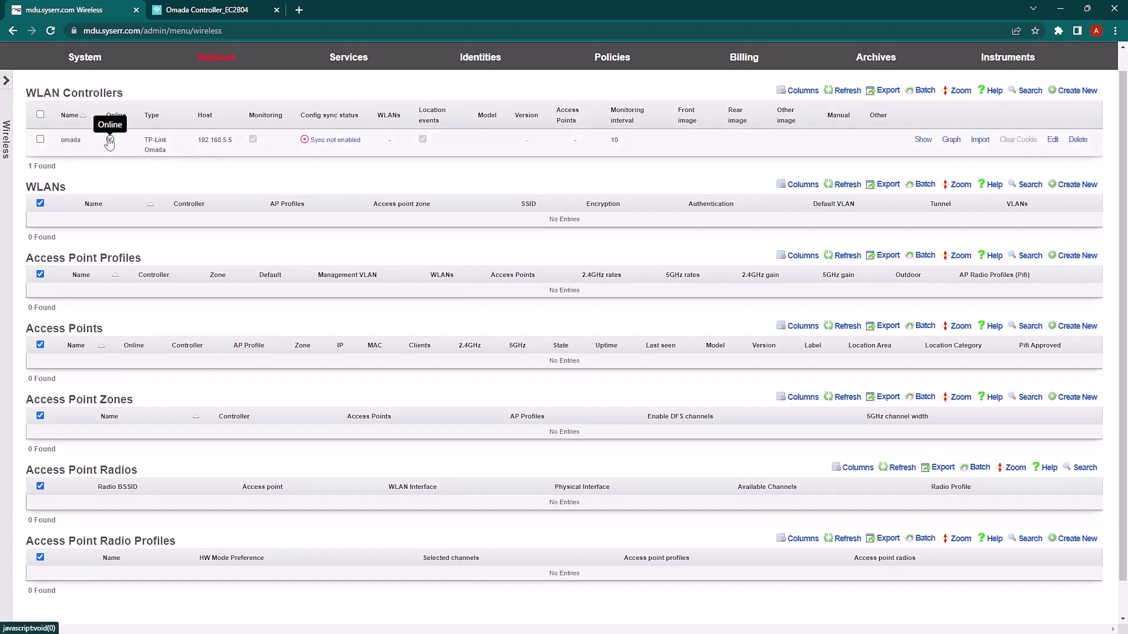
click(329, 148)
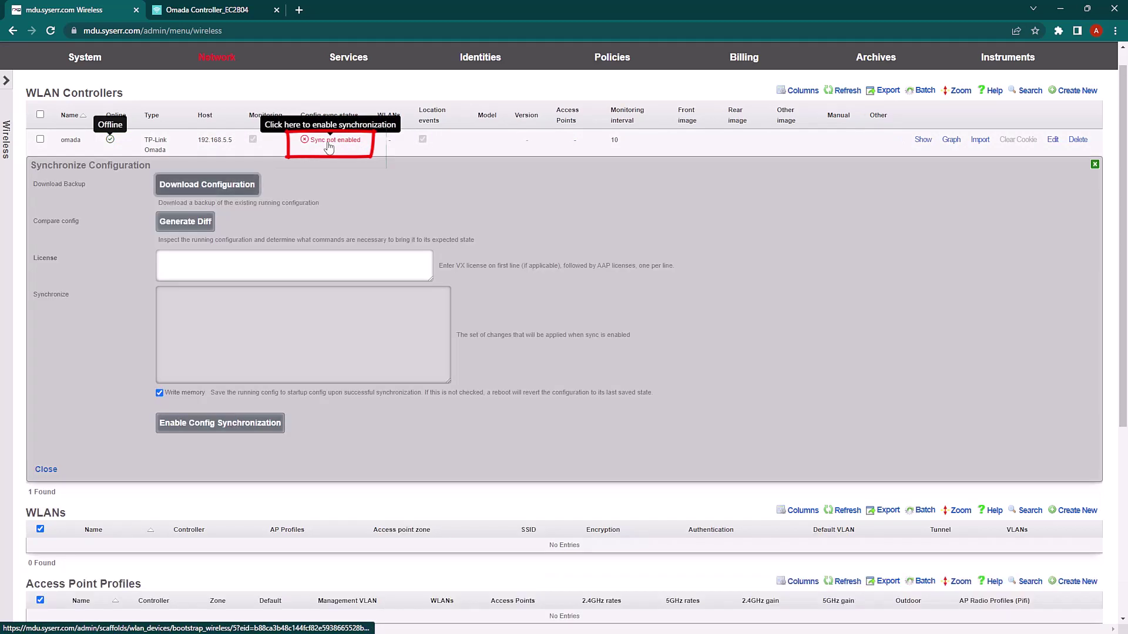
click(191, 224)
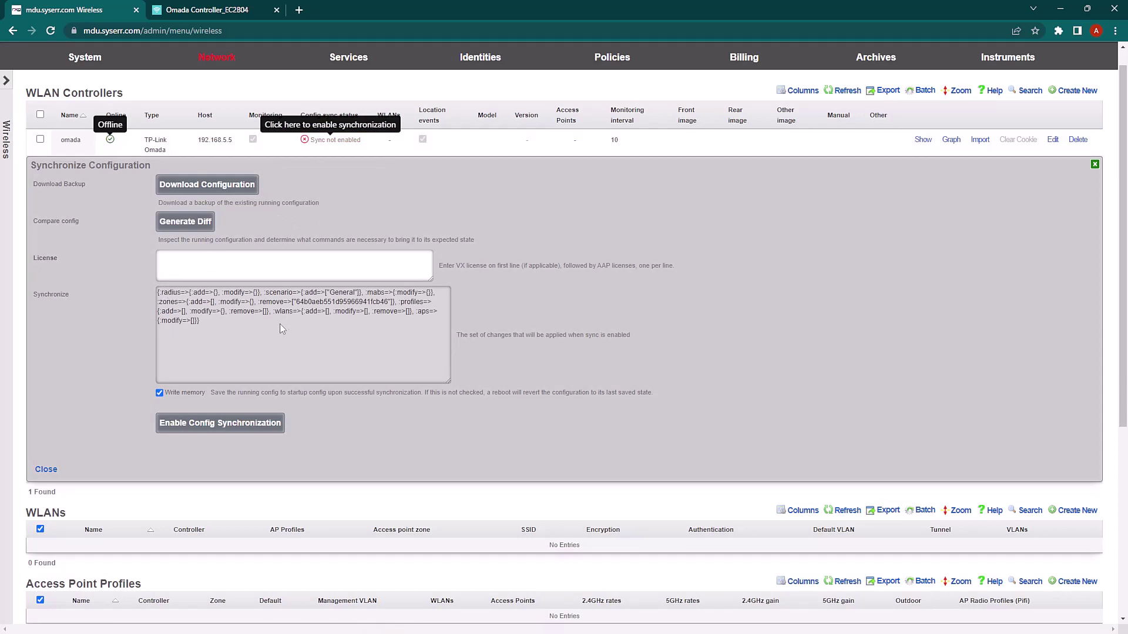
click(219, 431)
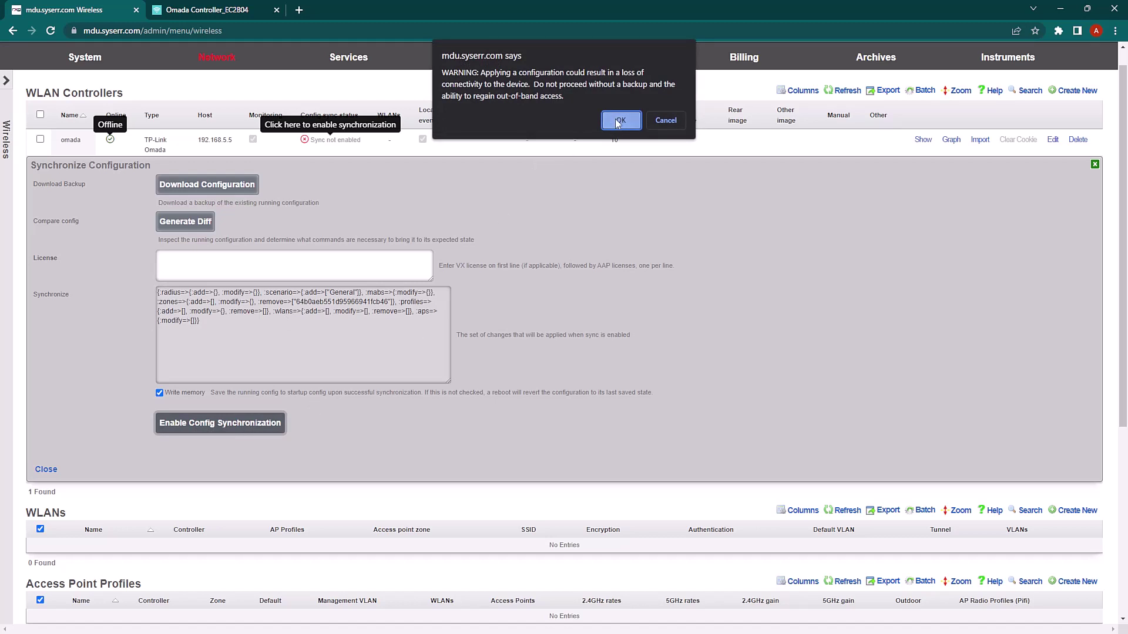
click(619, 121)
scroll(528, 306, down, 1)
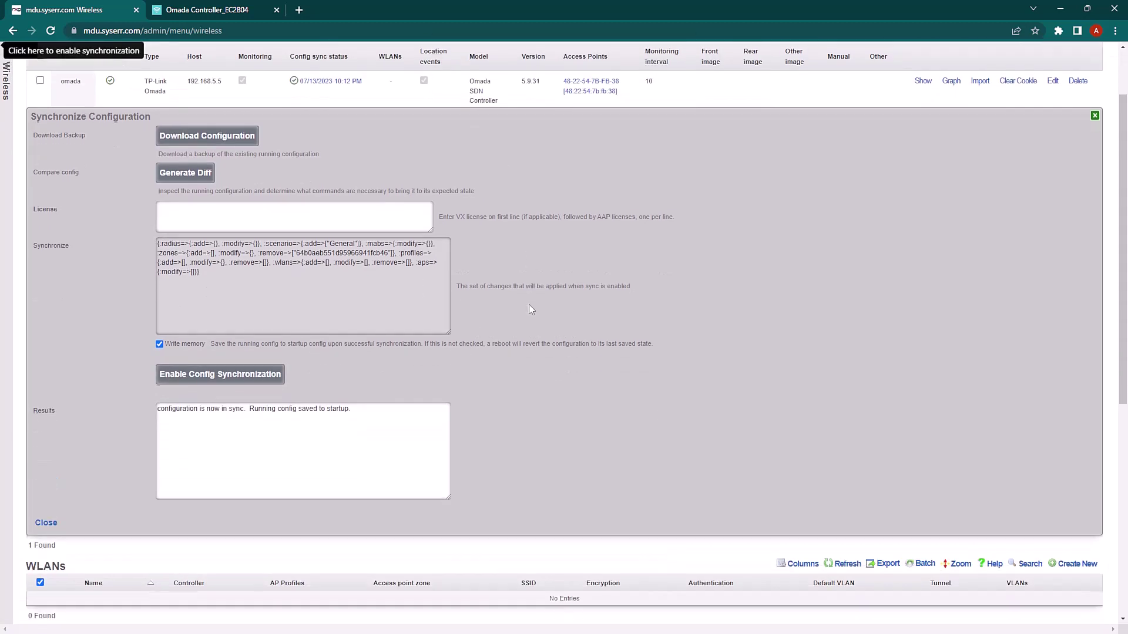
click(47, 523)
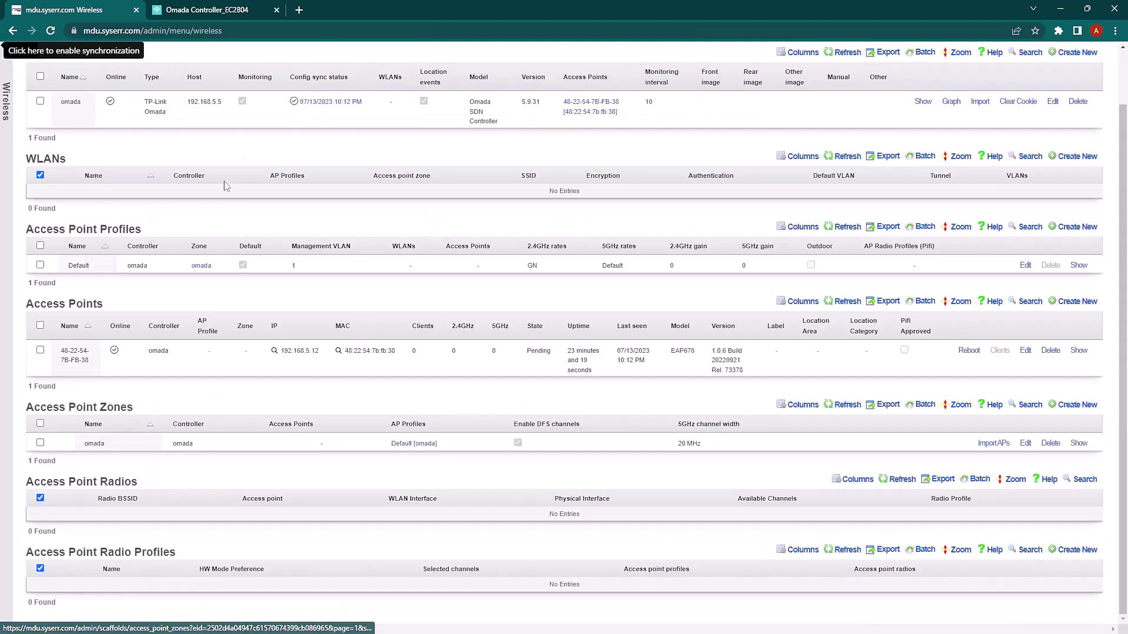
click(223, 15)
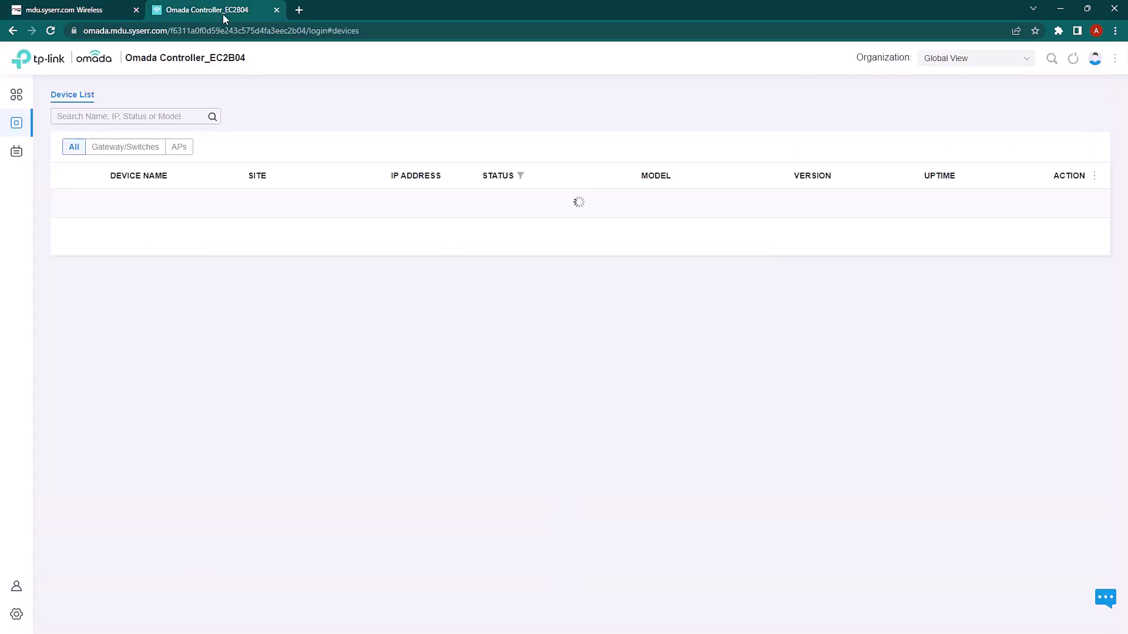
click(50, 31)
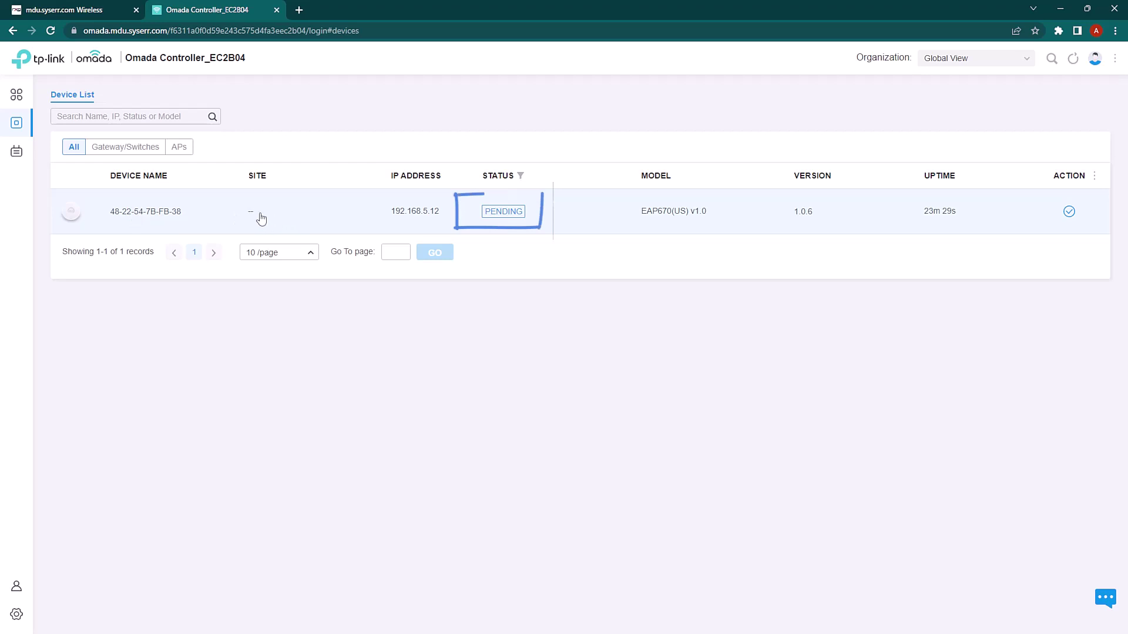
click(1069, 213)
click(599, 290)
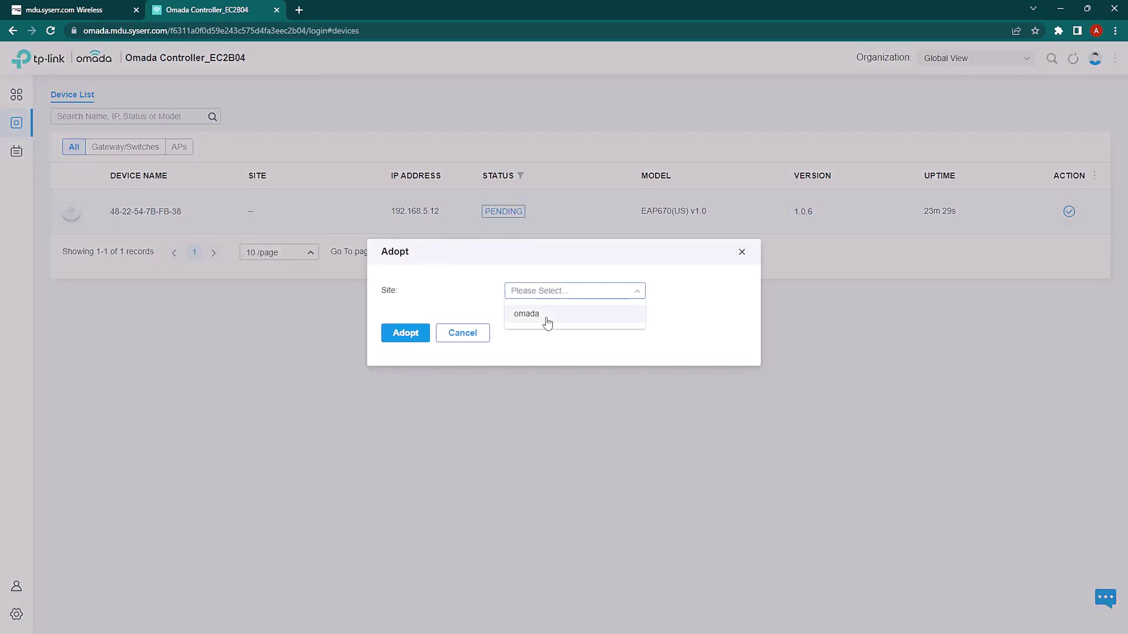
click(548, 321)
click(406, 340)
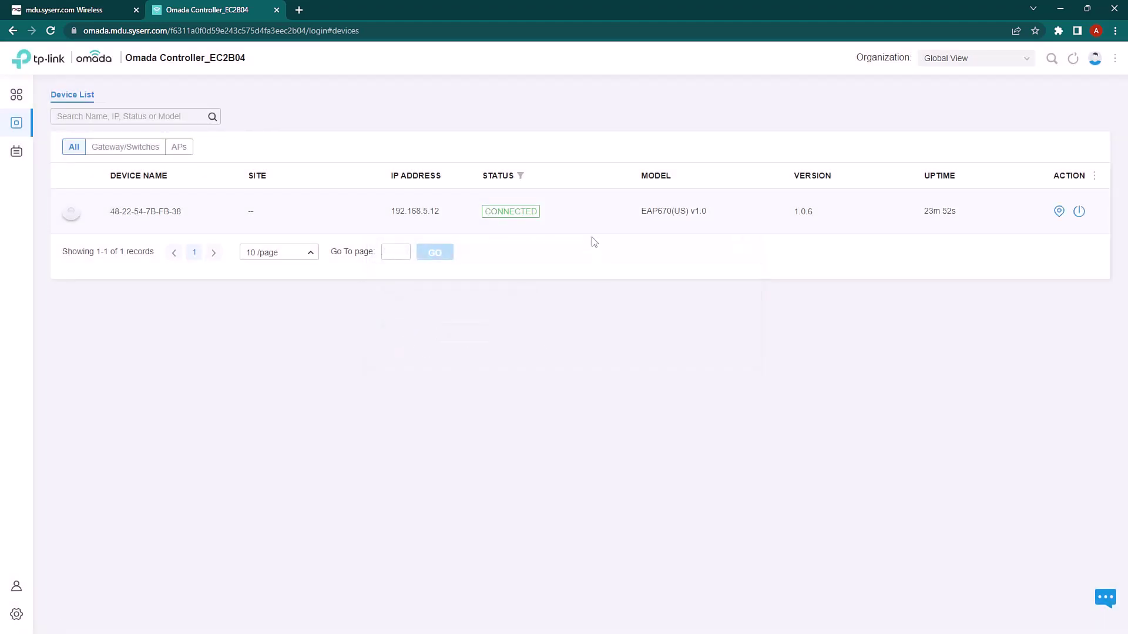
click(93, 14)
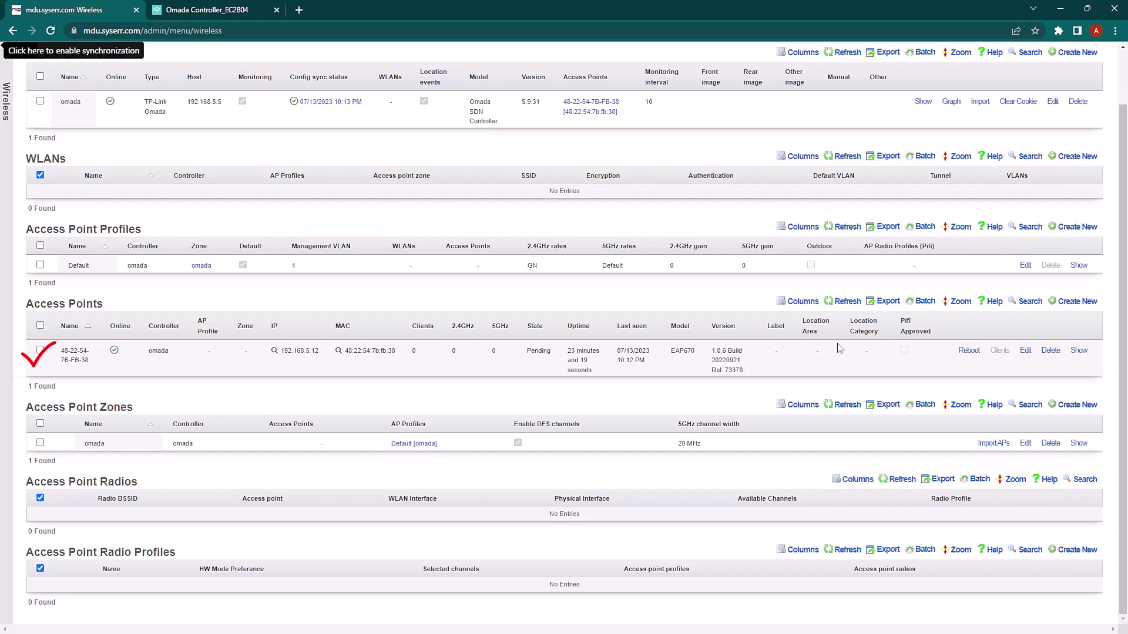
Refresh the access points, then start a new WLAN named omada in the omada zone
click(829, 302)
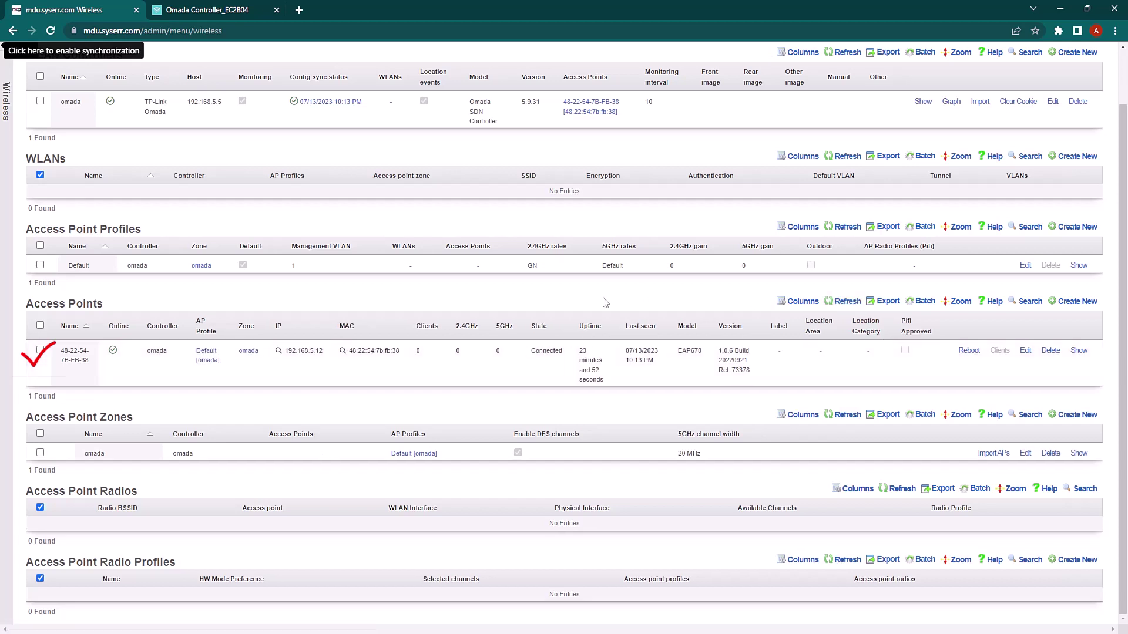
scroll(542, 351, up, 1)
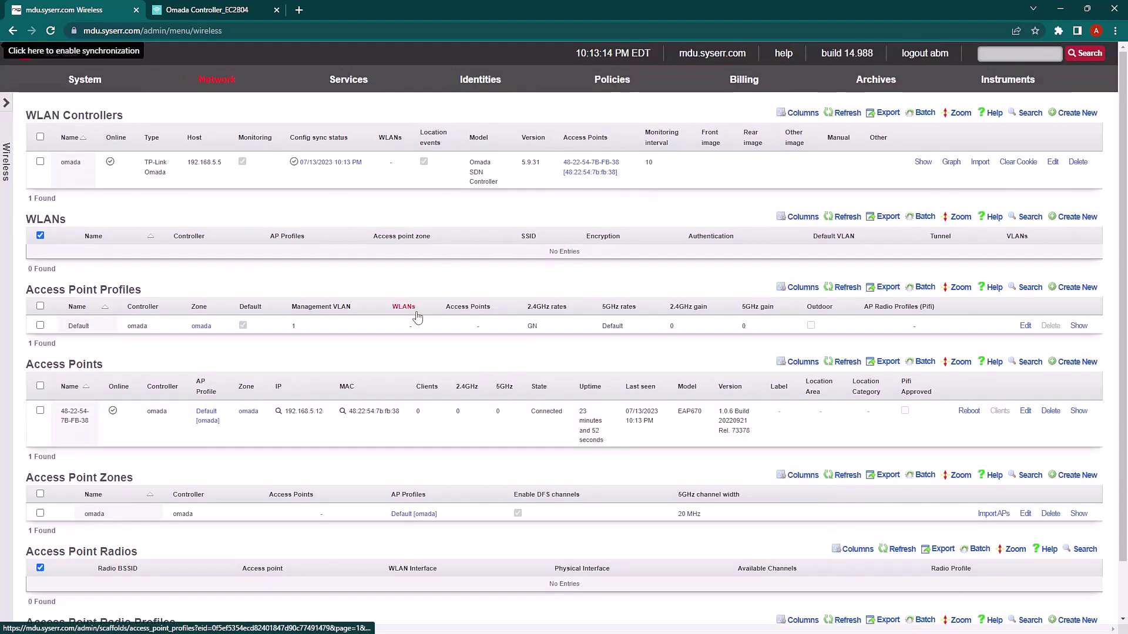
mouse_move(926, 228)
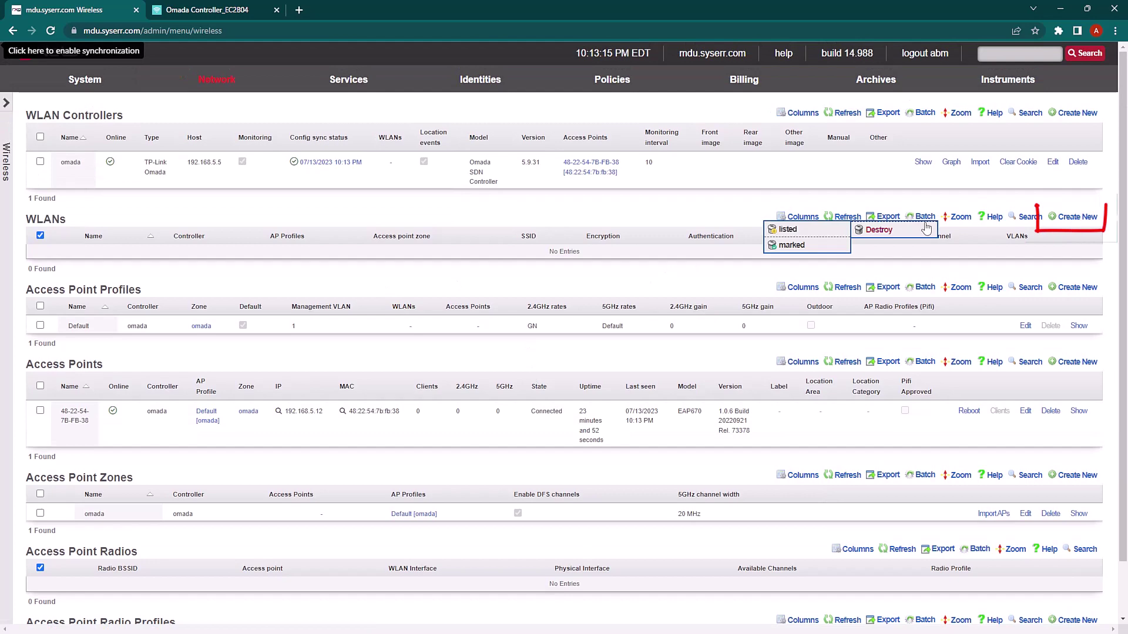
click(1078, 217)
click(266, 253)
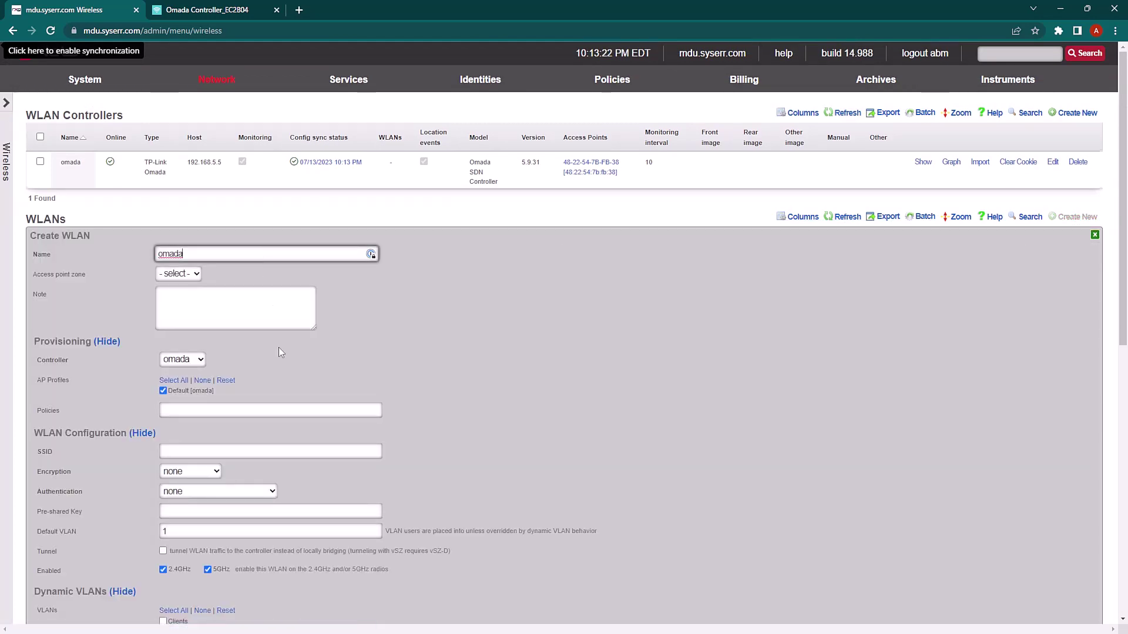
scroll(280, 352, down, 1)
click(193, 217)
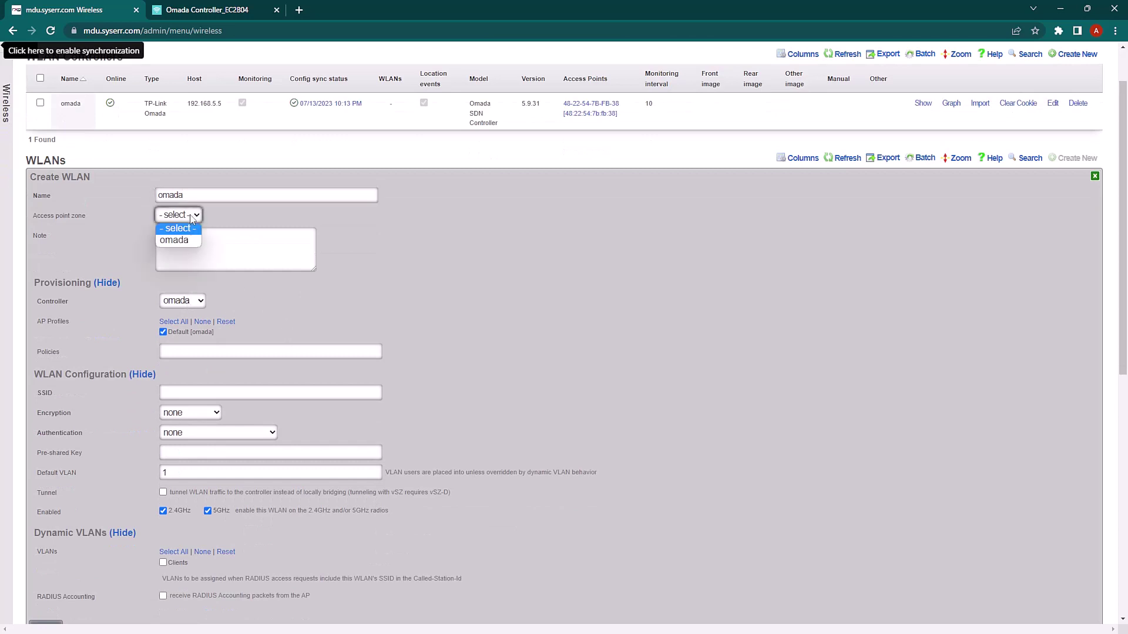
click(178, 241)
scroll(216, 280, down, 2)
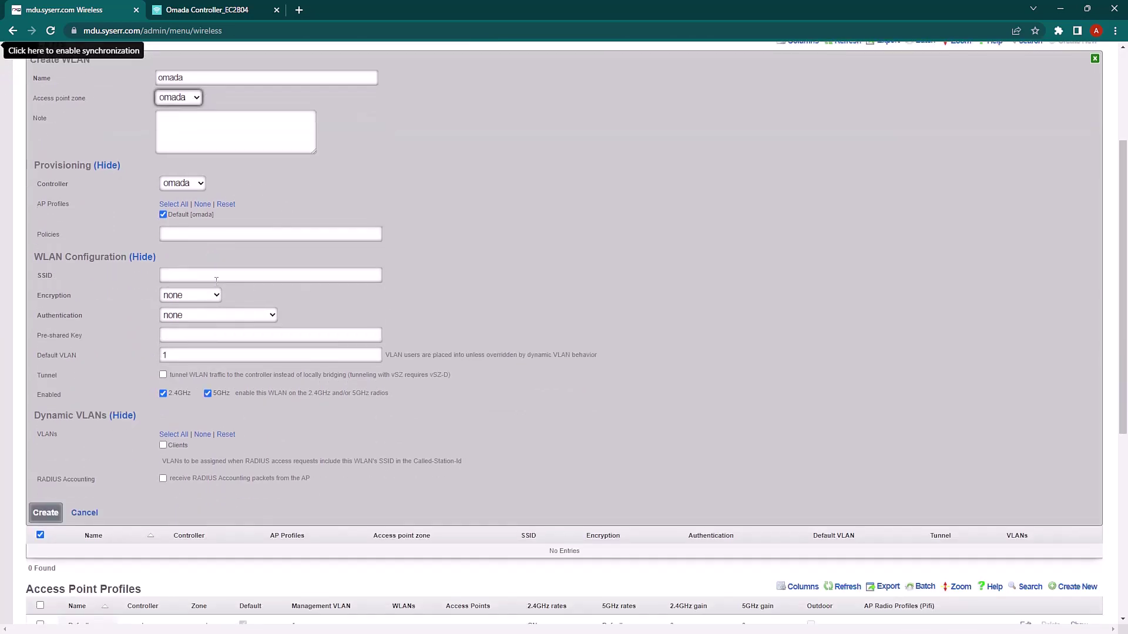
Set SSID omada, WPA2 encryption with a pre-shared key, default VLAN 1000, and create it
click(203, 276)
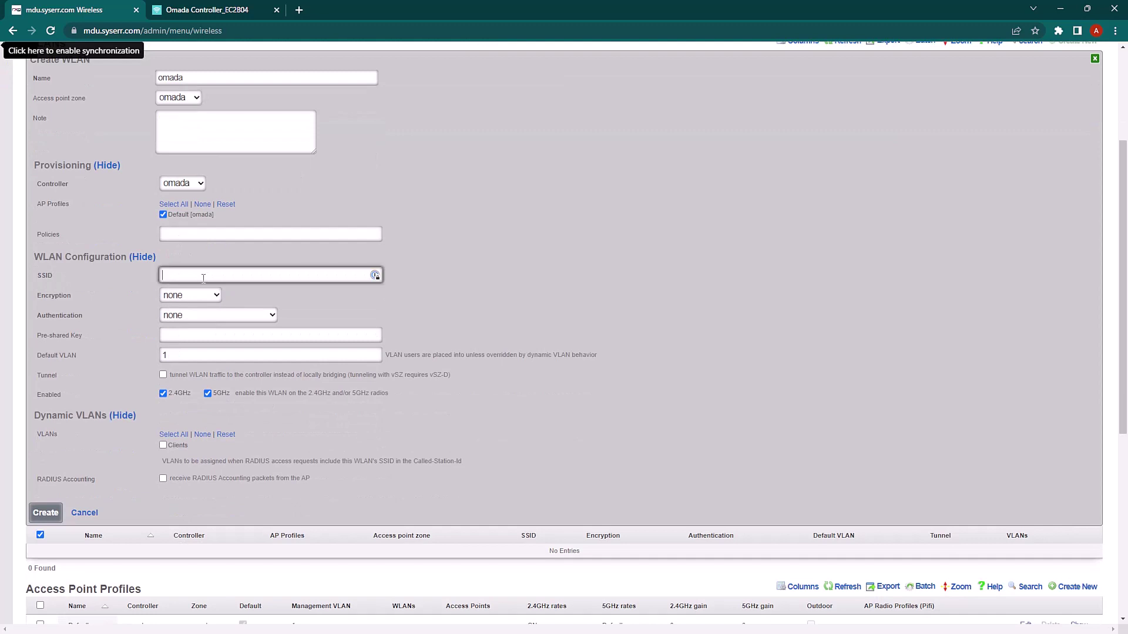
click(193, 296)
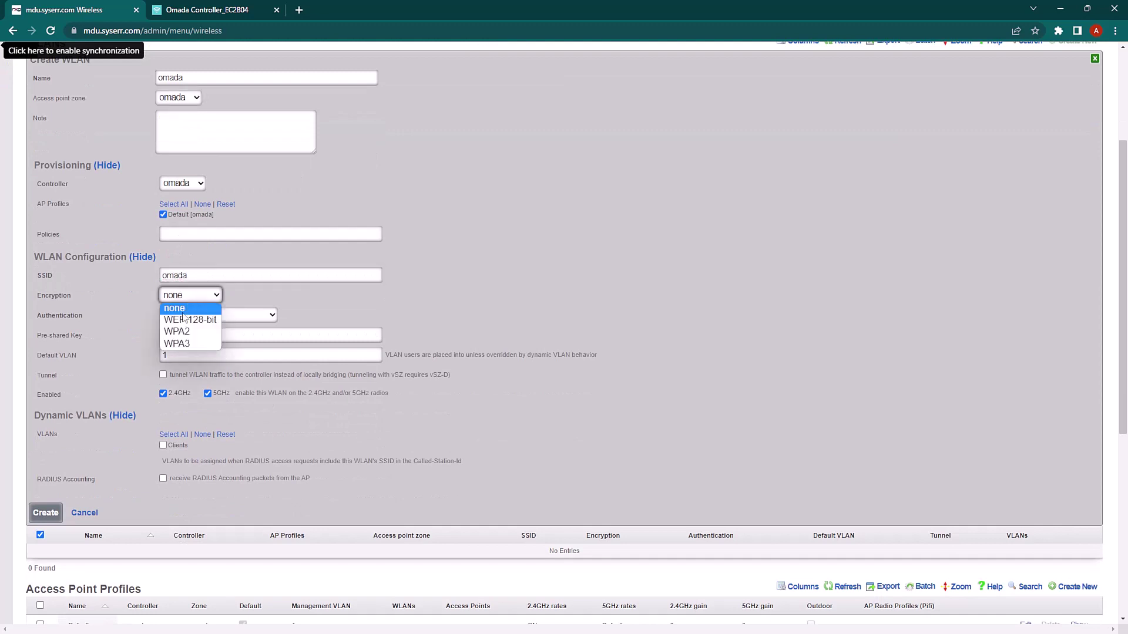
click(180, 332)
click(185, 338)
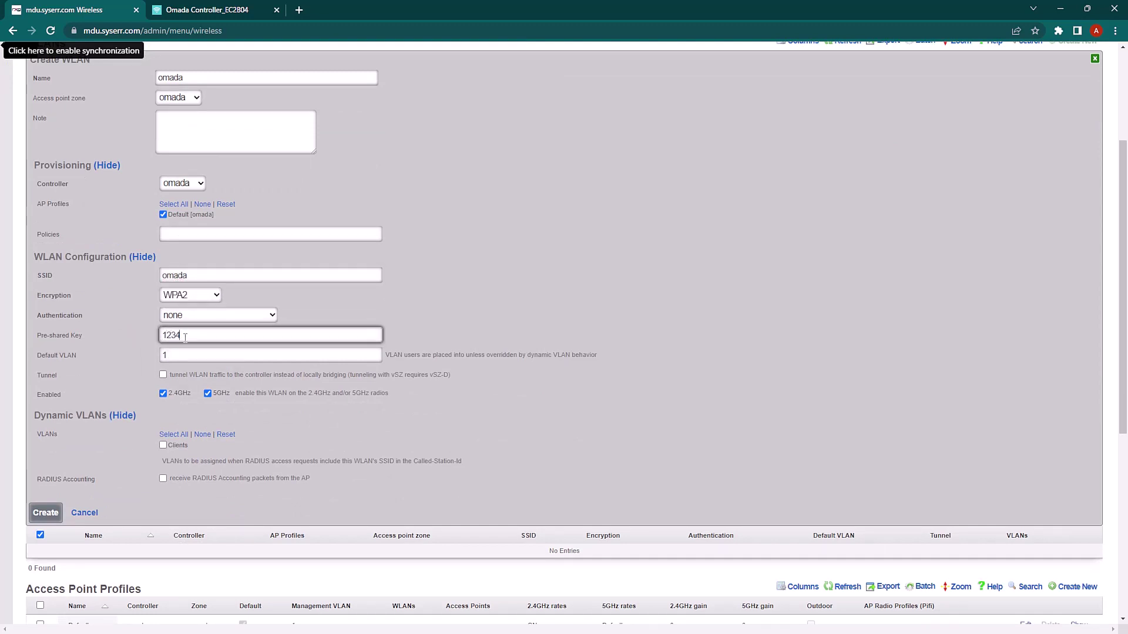
text(1234567890)
click(192, 356)
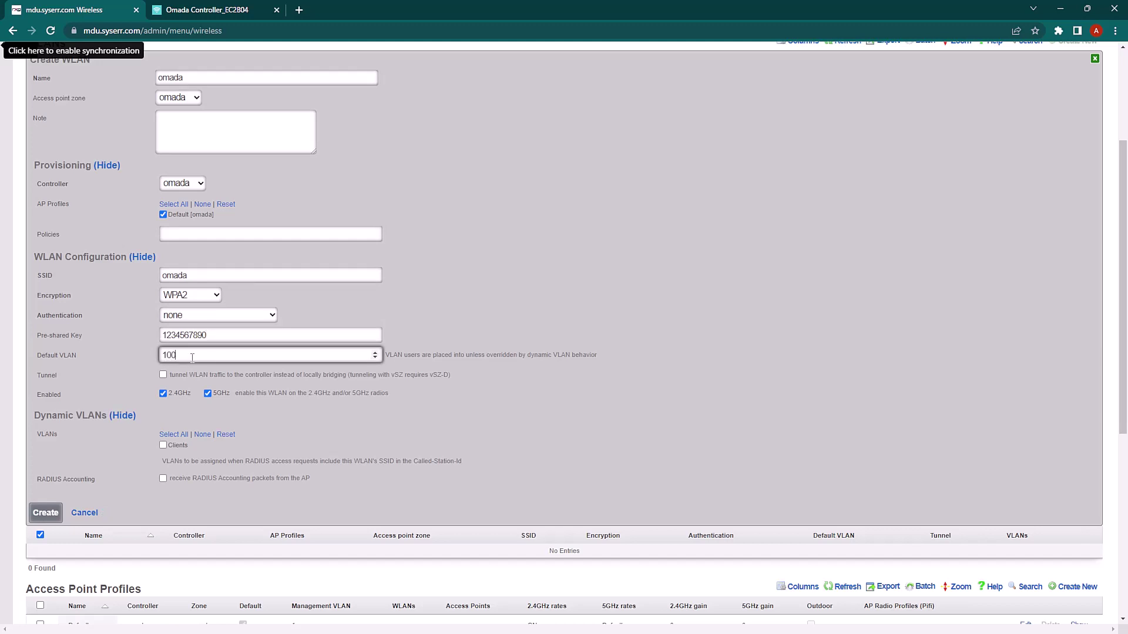
scroll(144, 357, down, 1)
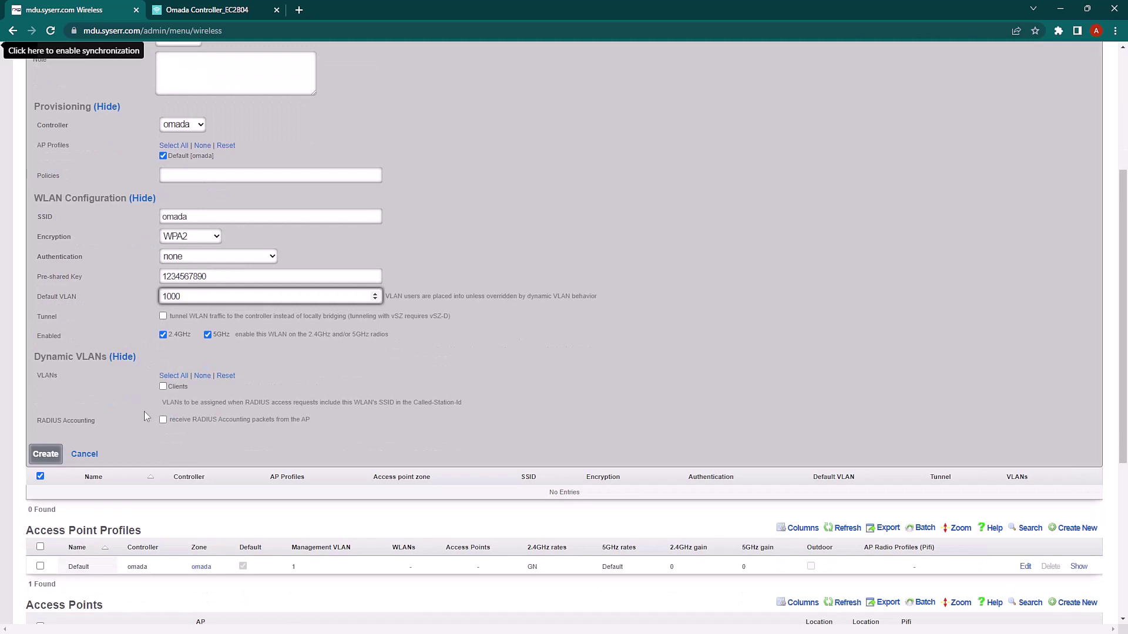
click(46, 455)
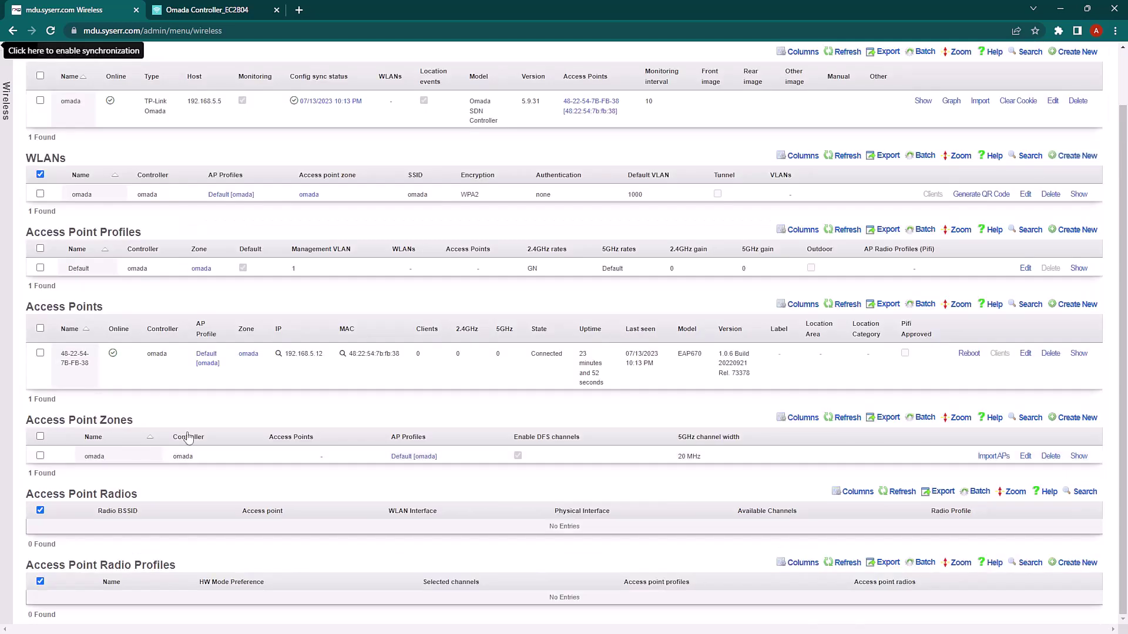
scroll(268, 405, up, 1)
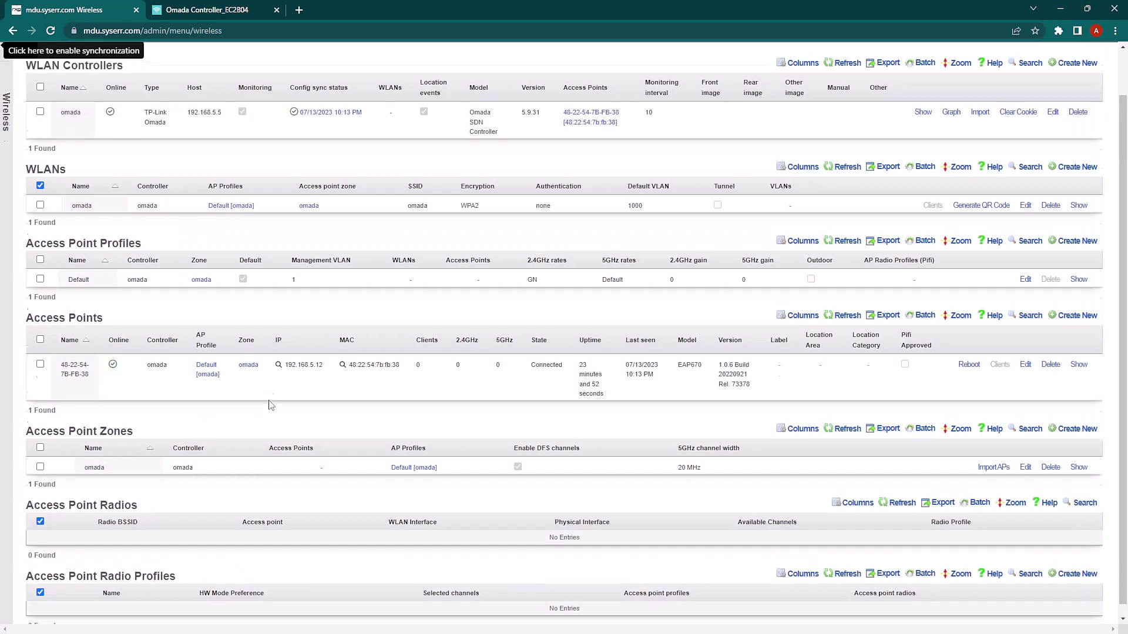
mouse_move(293, 166)
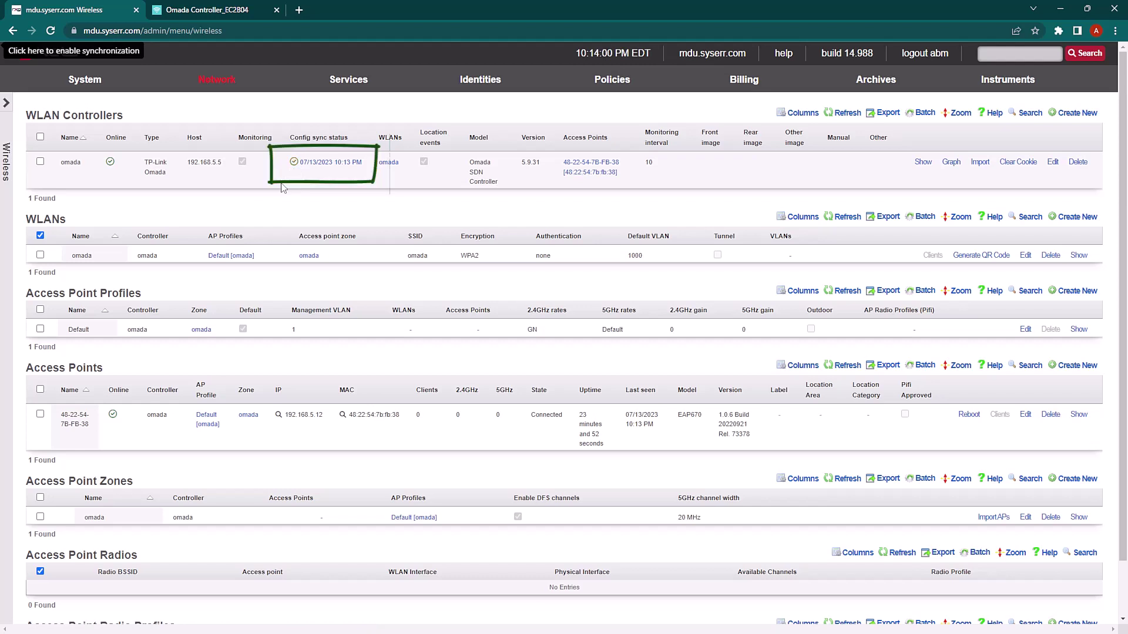
Open the omada site's Settings > Wireless Networks > WLAN list and highlight the omada SSID
click(215, 11)
mouse_move(73, 386)
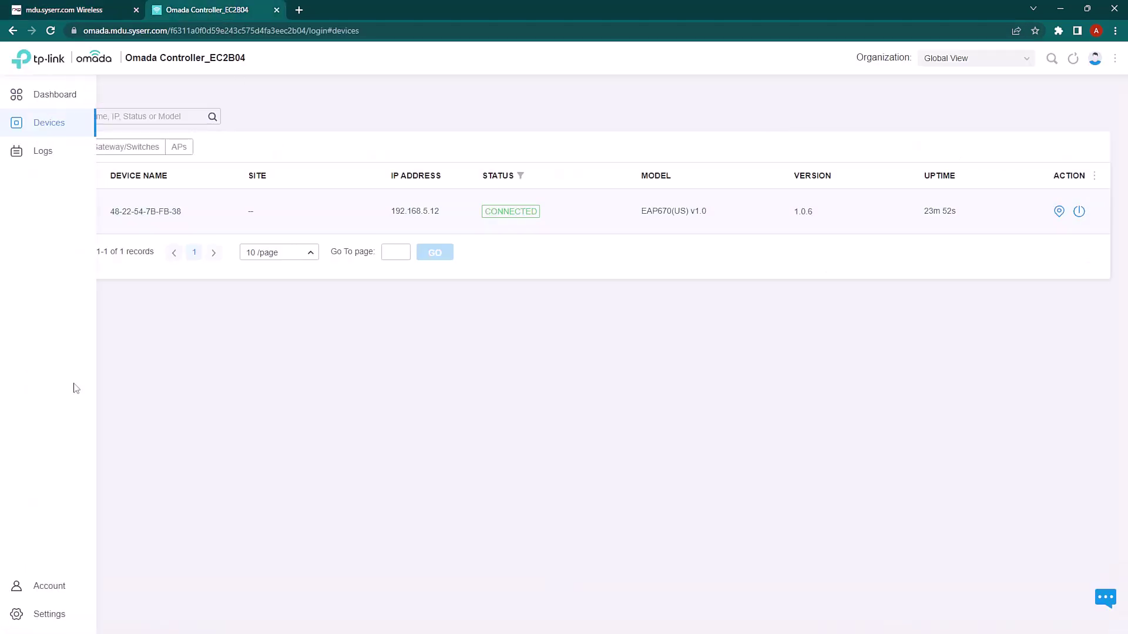
click(52, 613)
click(23, 97)
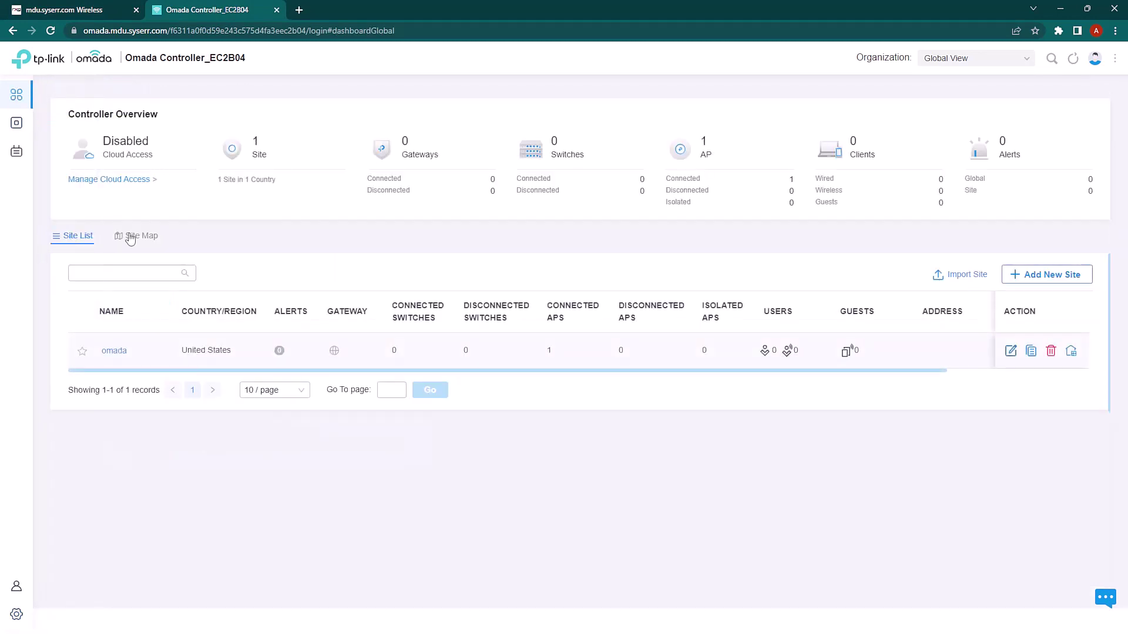
click(114, 352)
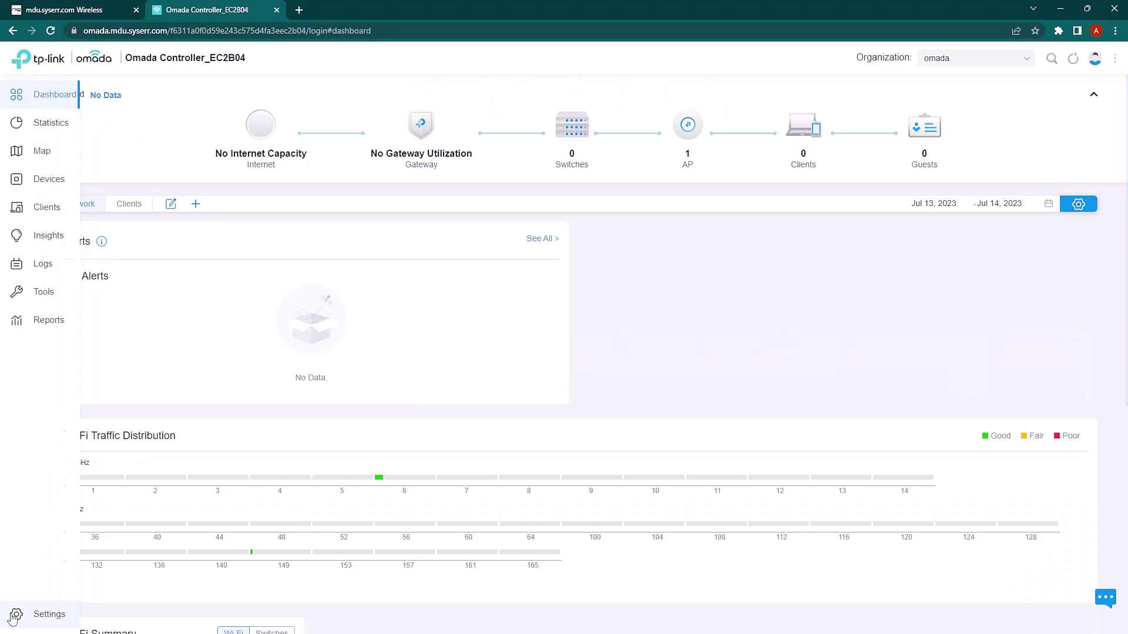
click(20, 622)
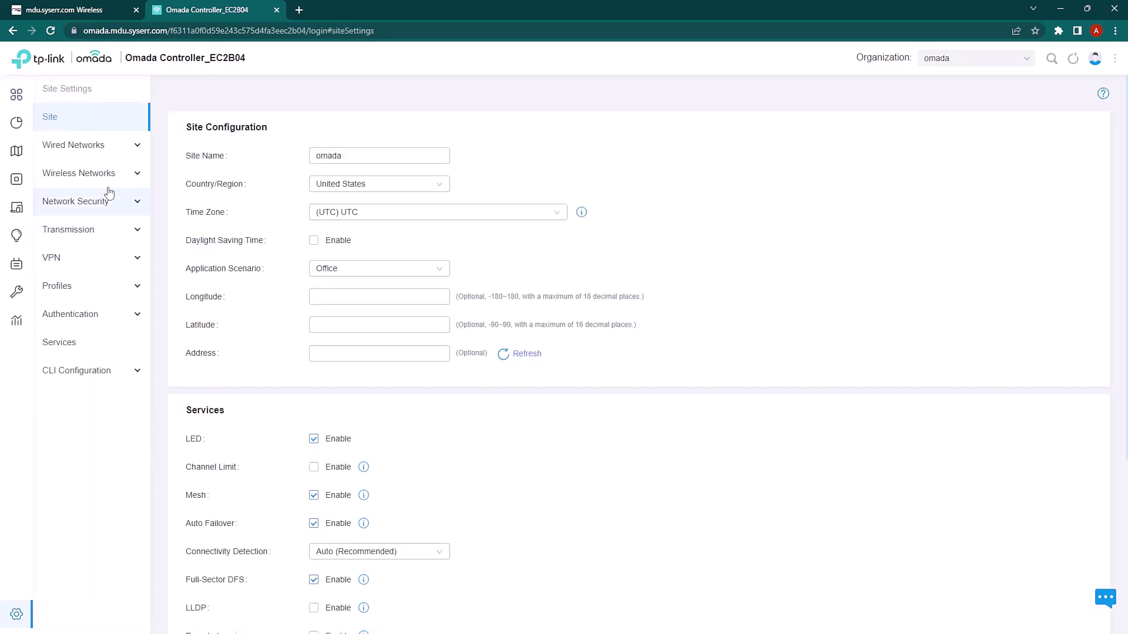
click(85, 173)
click(77, 204)
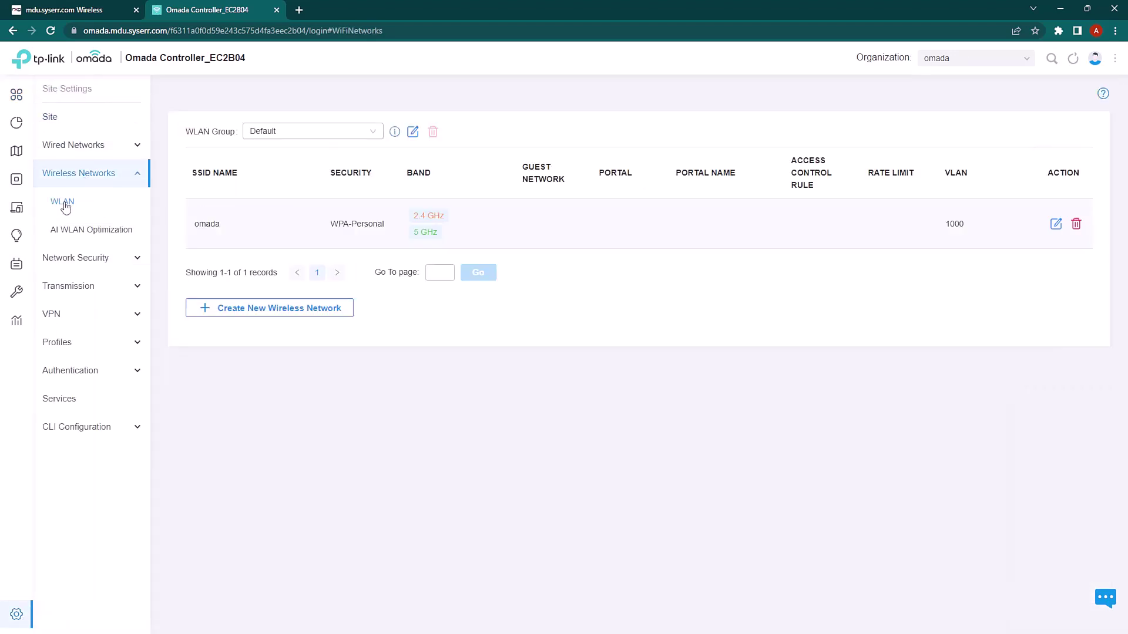
drag(196, 227, 231, 227)
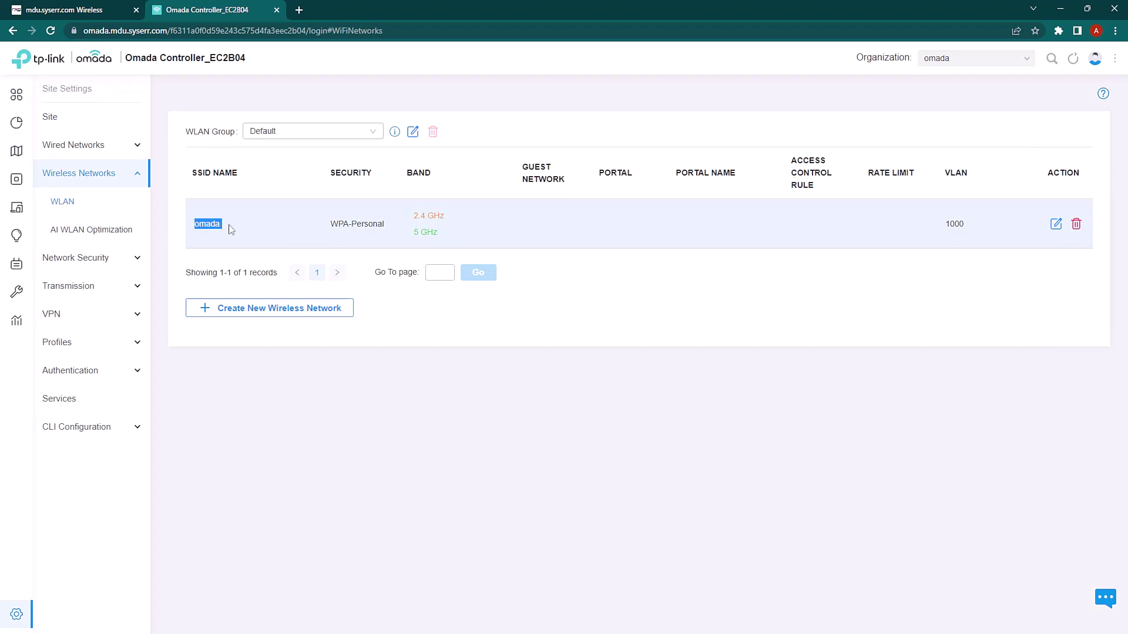